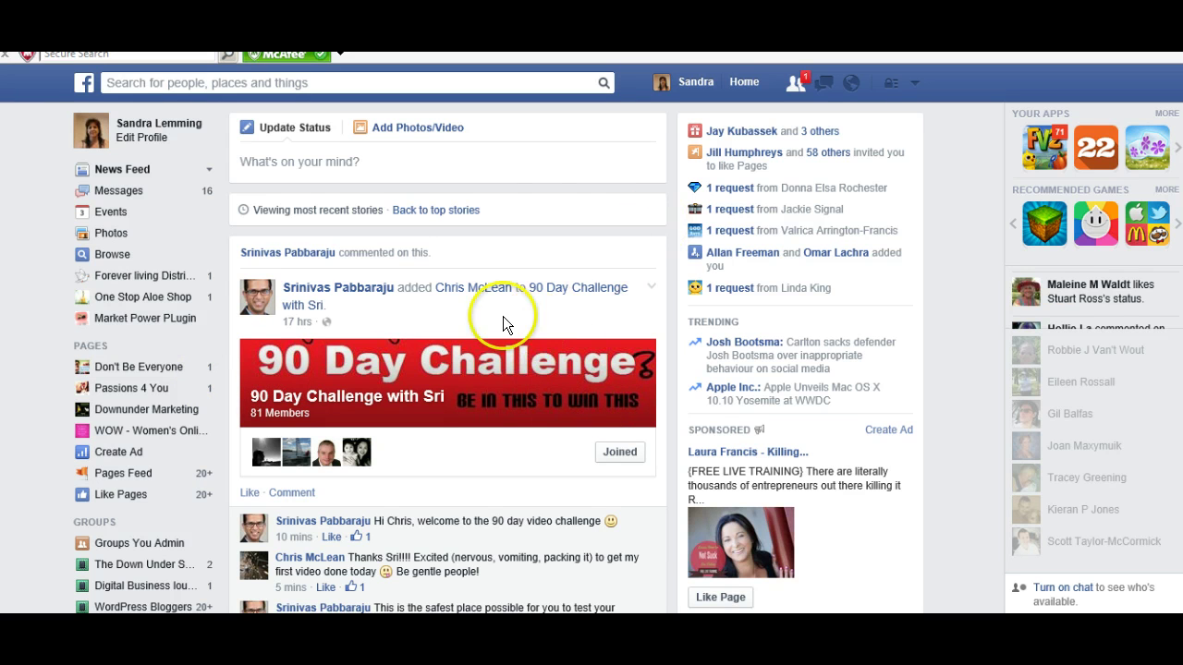
- Open the 'Use Facebook as' account menu listing Pages such as One Stop Aloe Shop
{"action": "left_click", "coordinate": [914, 89]}
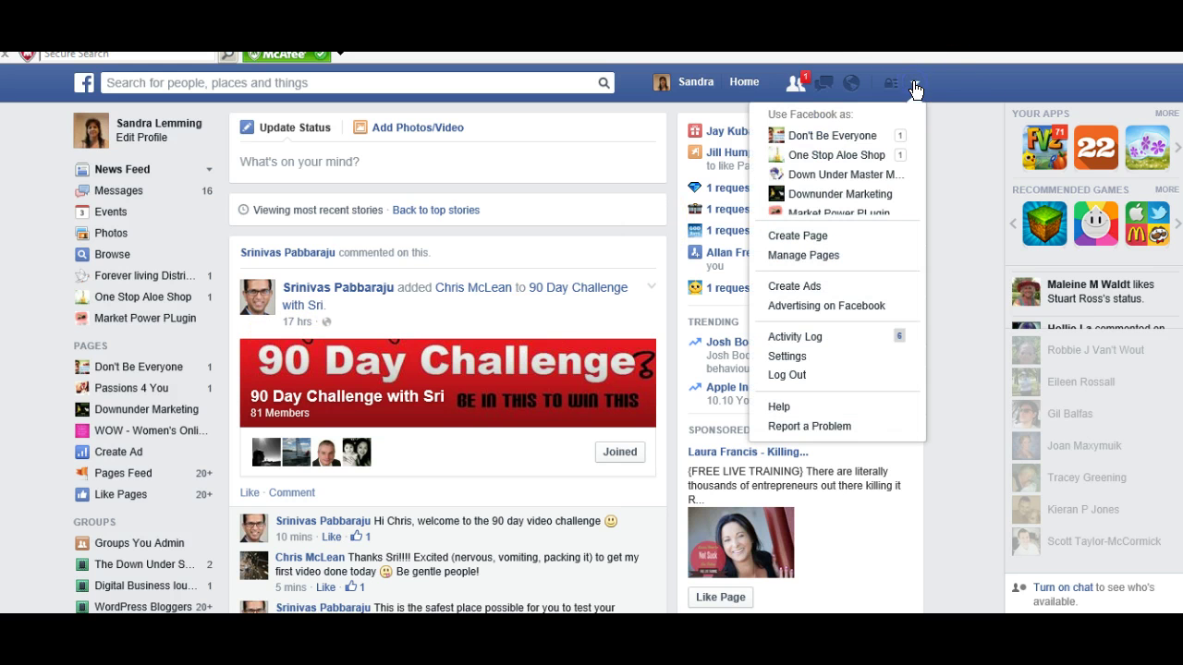
- Switch to using Facebook as the One Stop Aloe Shop Page
{"action": "left_click", "coordinate": [824, 155]}
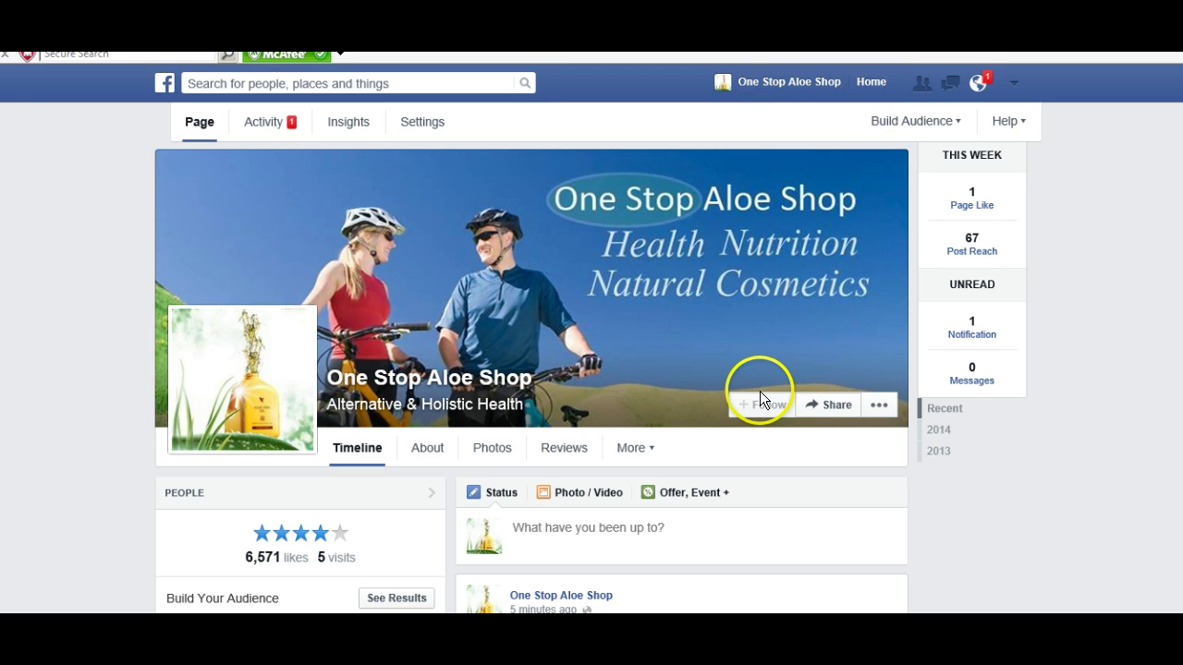
{"action": "scroll", "coordinate": [607, 402], "scroll_direction": "down", "scroll_amount": 1}
{"action": "scroll", "coordinate": [609, 405], "scroll_direction": "down", "scroll_amount": 6}
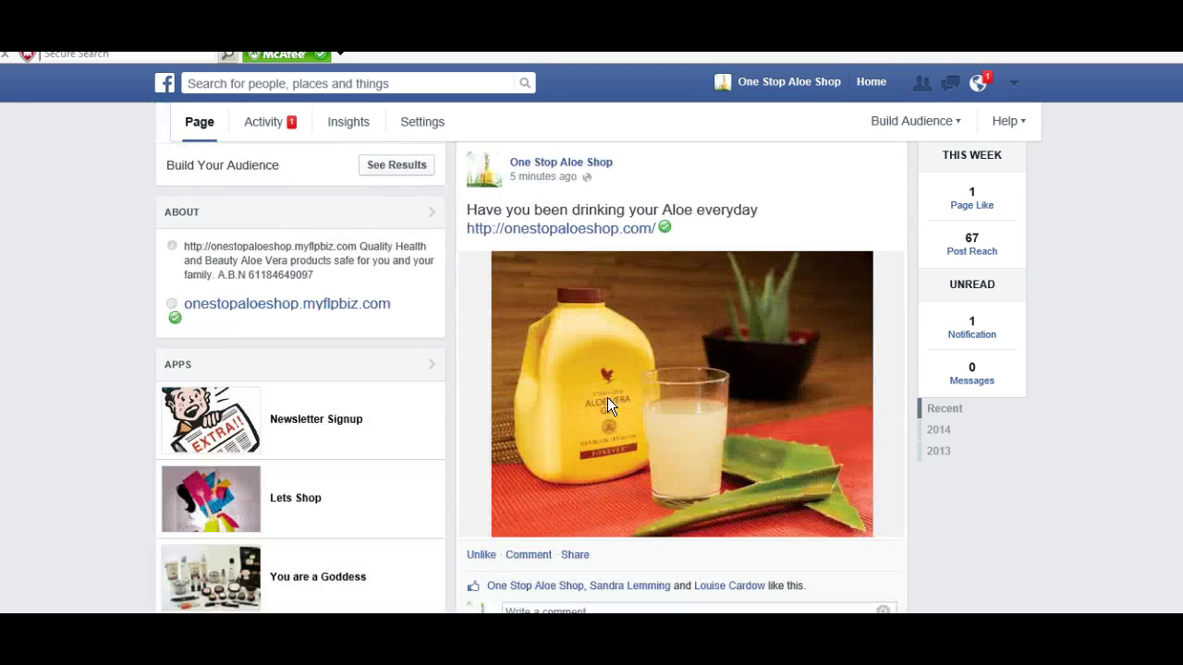
{"action": "scroll", "coordinate": [637, 370], "scroll_direction": "up", "scroll_amount": 3}
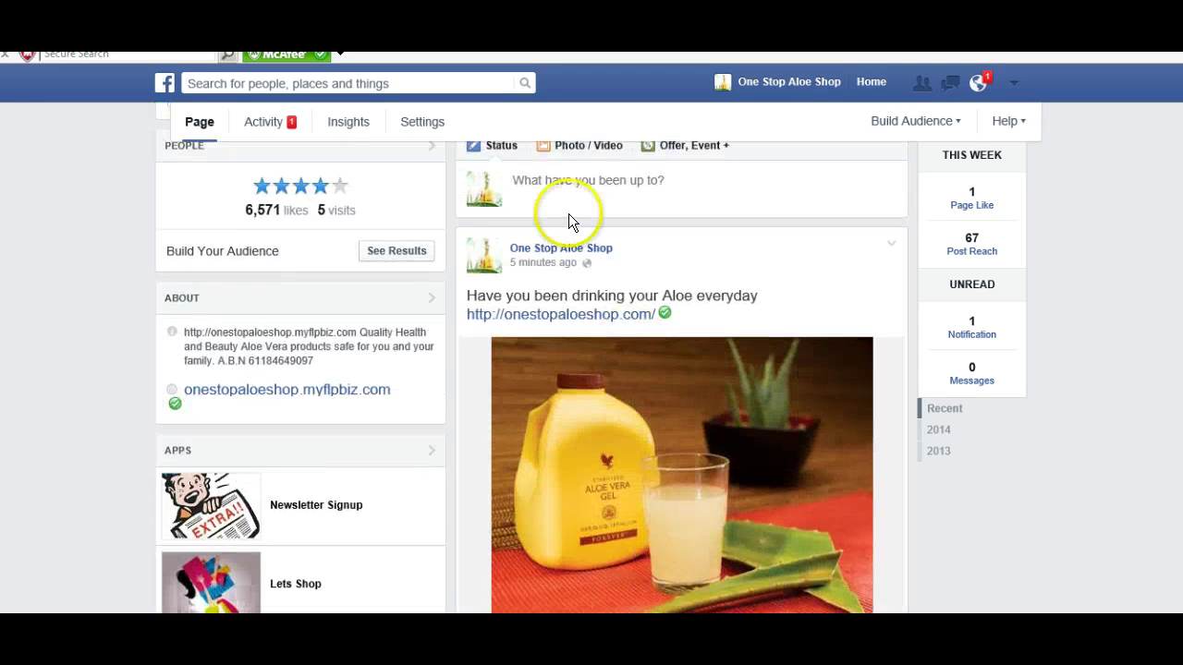
{"action": "scroll", "coordinate": [688, 417], "scroll_direction": "down", "scroll_amount": 1}
{"action": "scroll", "coordinate": [699, 421], "scroll_direction": "down", "scroll_amount": 1}
{"action": "scroll", "coordinate": [697, 415], "scroll_direction": "up", "scroll_amount": 2}
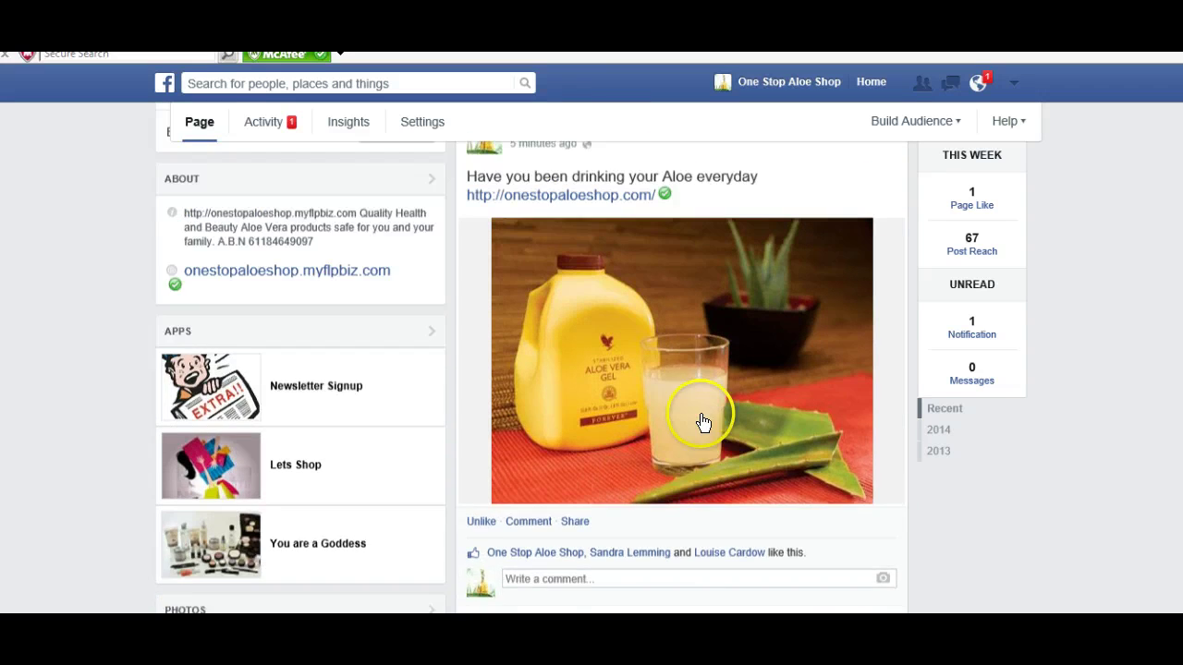
{"action": "scroll", "coordinate": [678, 462], "scroll_direction": "down", "scroll_amount": 5}
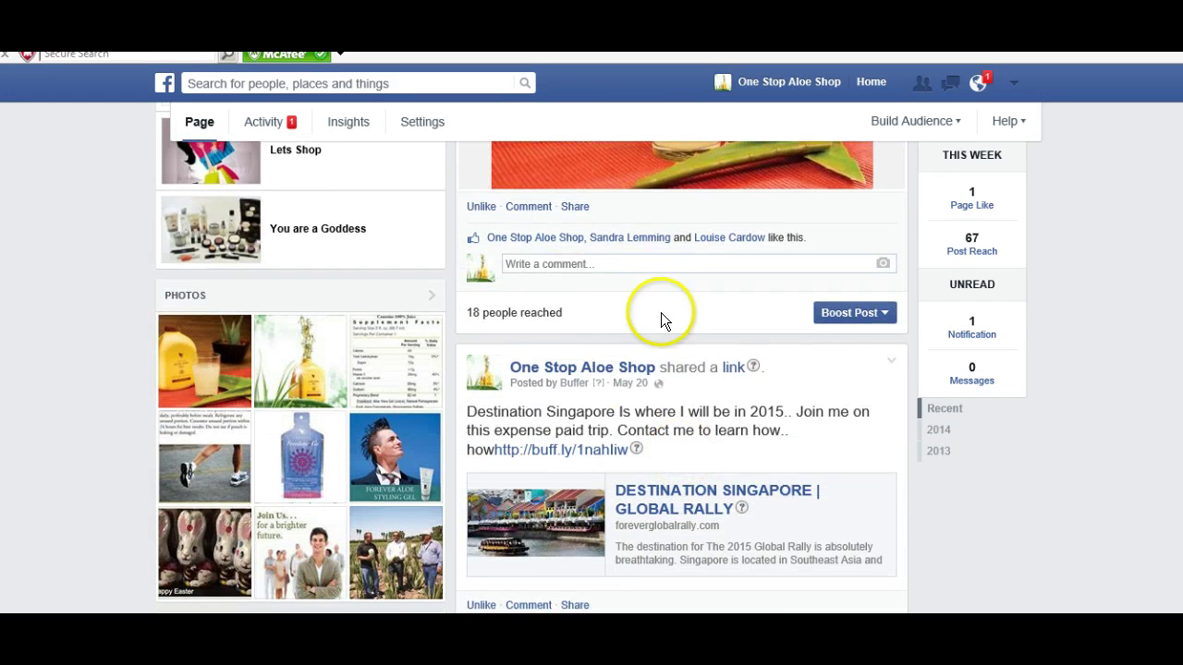
{"action": "scroll", "coordinate": [660, 319], "scroll_direction": "down", "scroll_amount": 2}
{"action": "scroll", "coordinate": [546, 175], "scroll_direction": "up", "scroll_amount": 2}
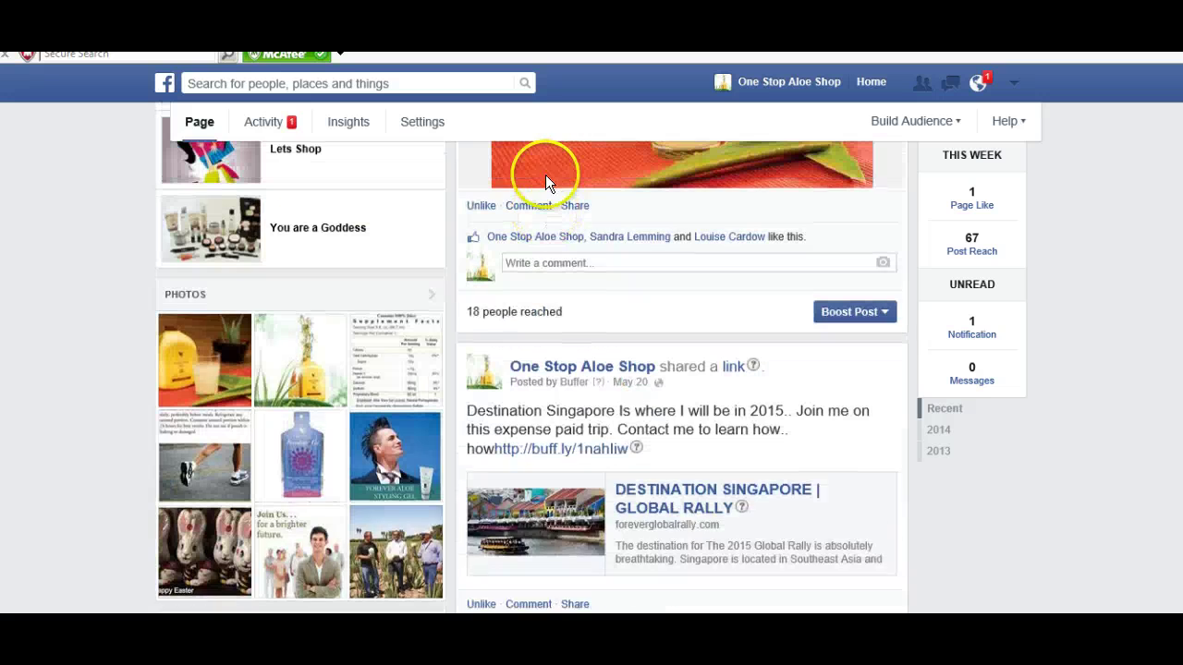
{"action": "scroll", "coordinate": [681, 431], "scroll_direction": "down", "scroll_amount": 4}
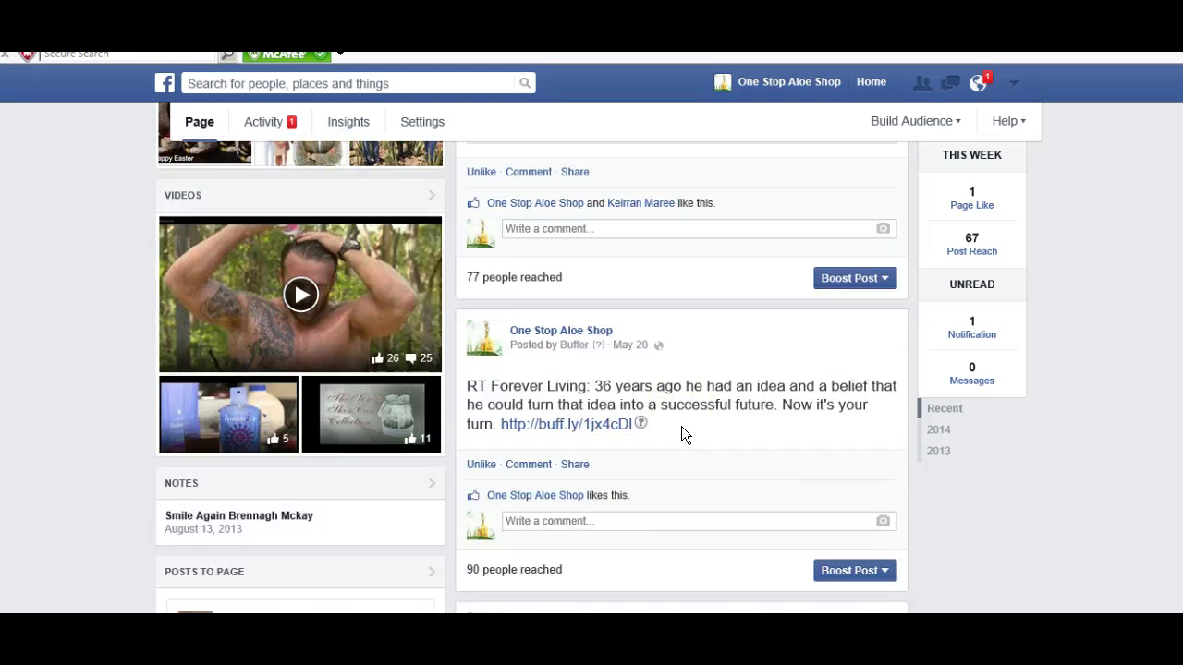
{"action": "scroll", "coordinate": [681, 426], "scroll_direction": "down", "scroll_amount": 3}
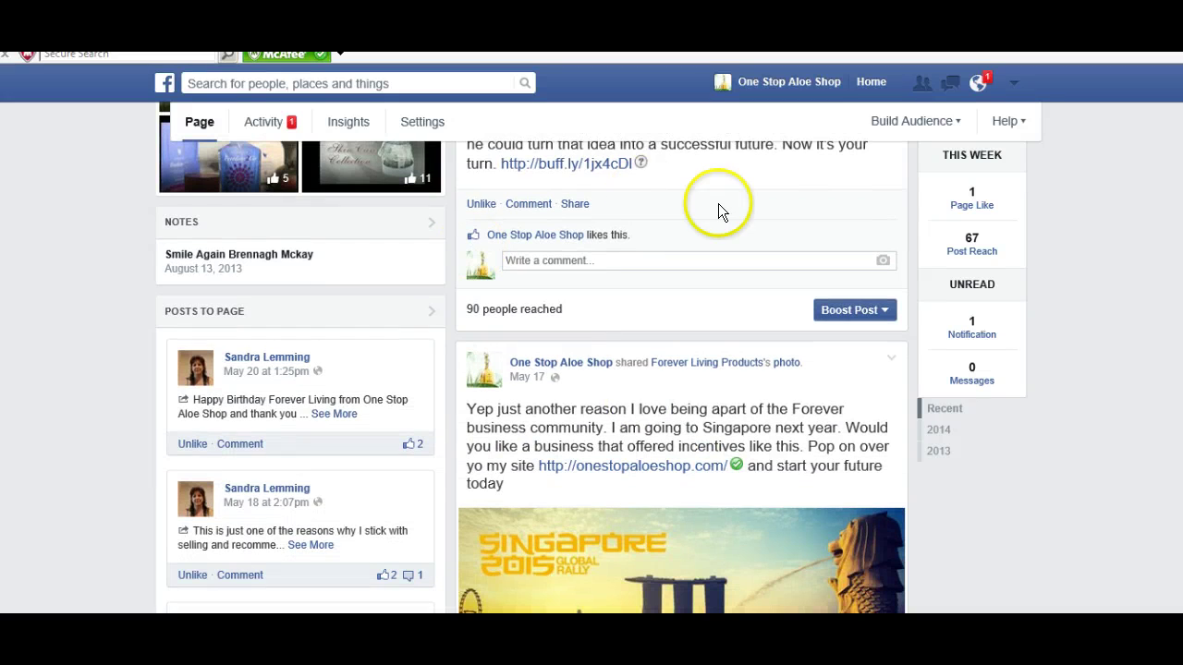
{"action": "scroll", "coordinate": [707, 249], "scroll_direction": "down", "scroll_amount": 4}
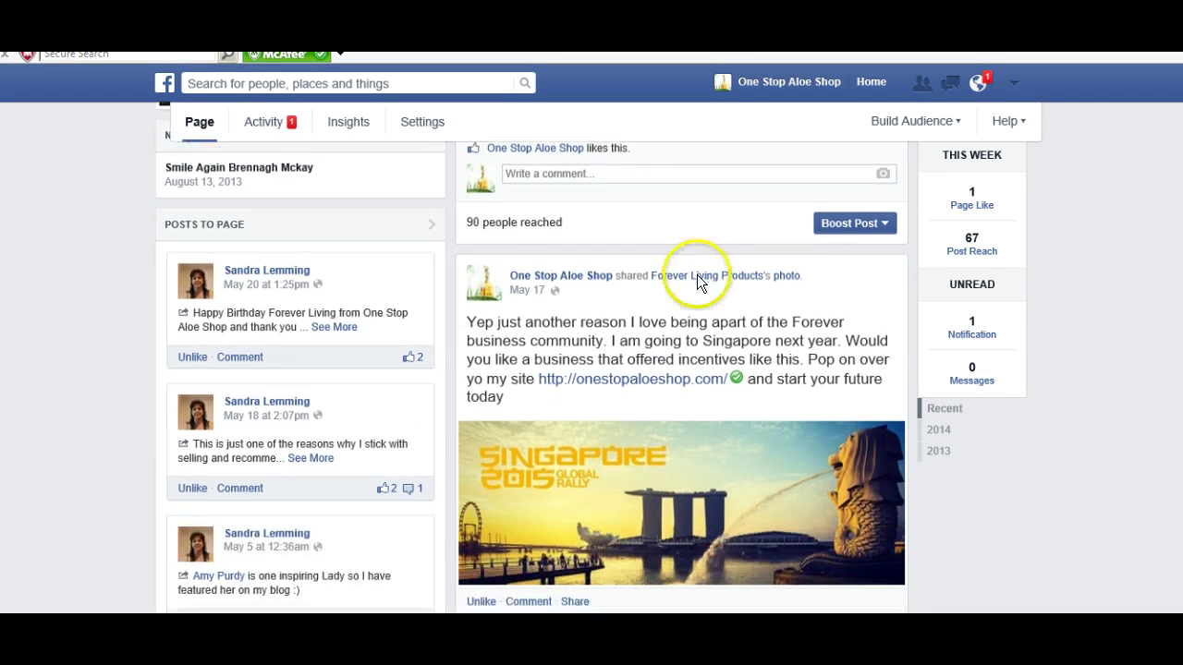
{"action": "scroll", "coordinate": [680, 469], "scroll_direction": "down", "scroll_amount": 1}
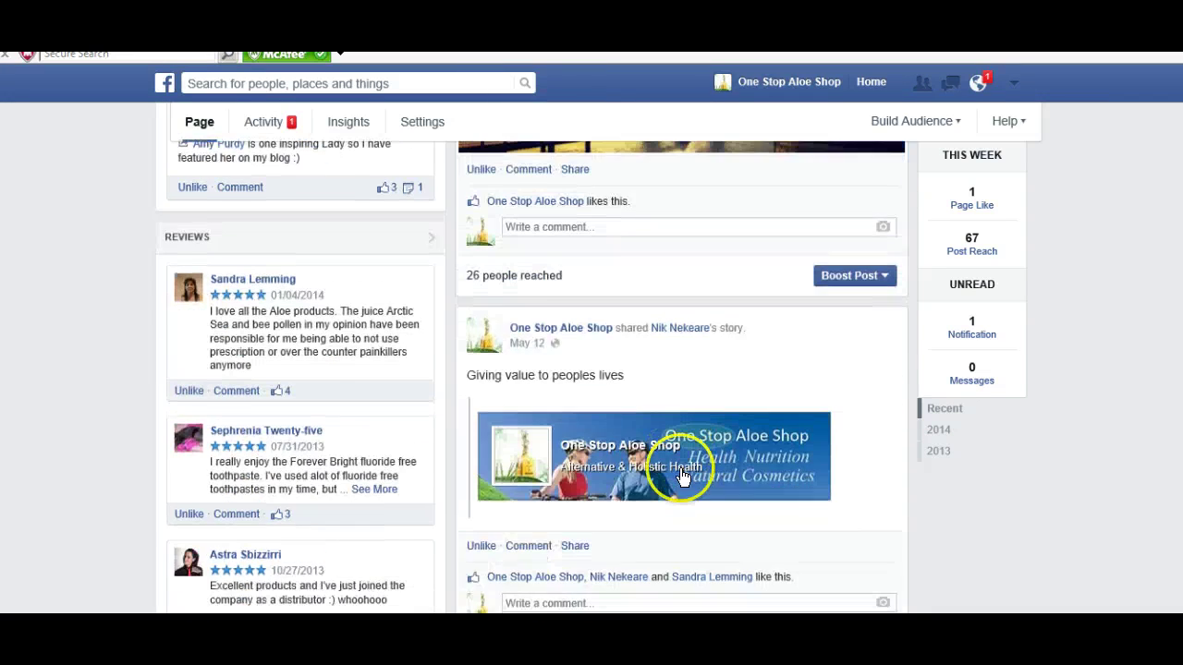
{"action": "scroll", "coordinate": [680, 468], "scroll_direction": "down", "scroll_amount": 2}
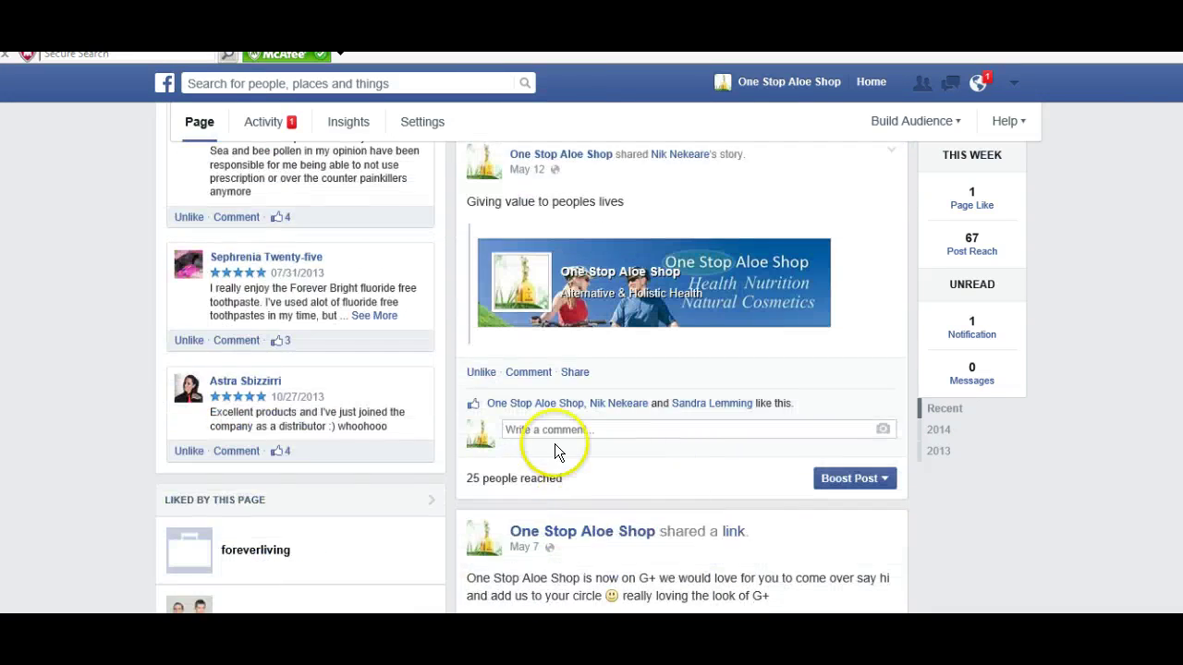
{"action": "scroll", "coordinate": [614, 420], "scroll_direction": "up", "scroll_amount": 8}
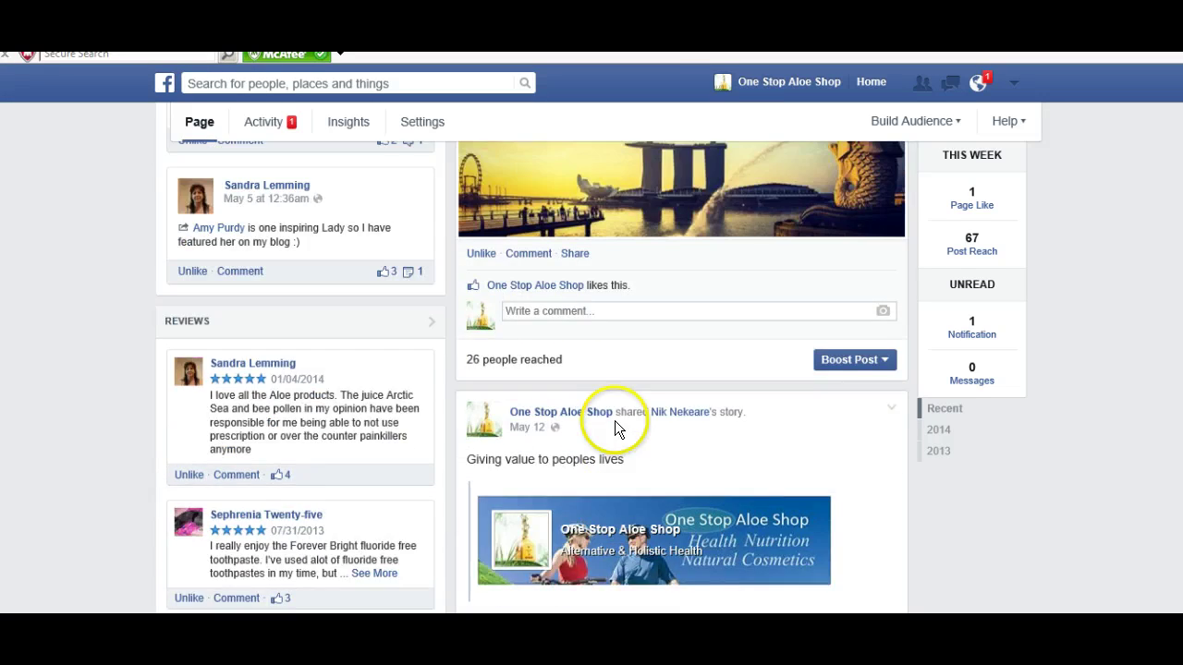
{"action": "scroll", "coordinate": [615, 421], "scroll_direction": "up", "scroll_amount": 10}
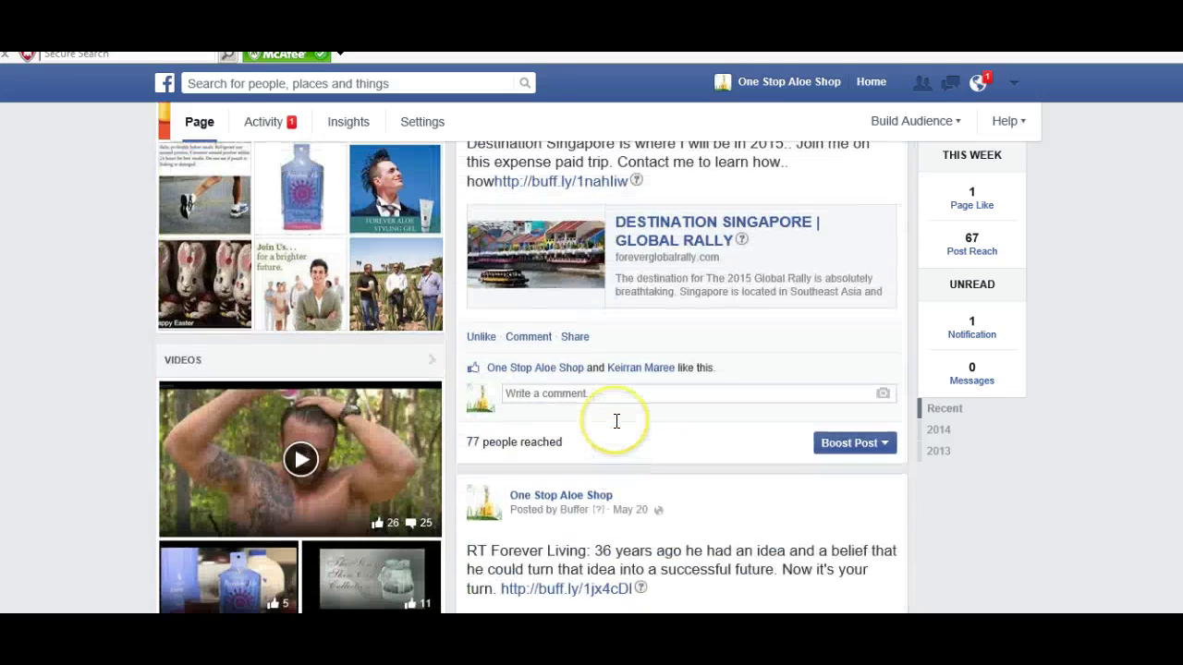
{"action": "scroll", "coordinate": [617, 429], "scroll_direction": "up", "scroll_amount": 5}
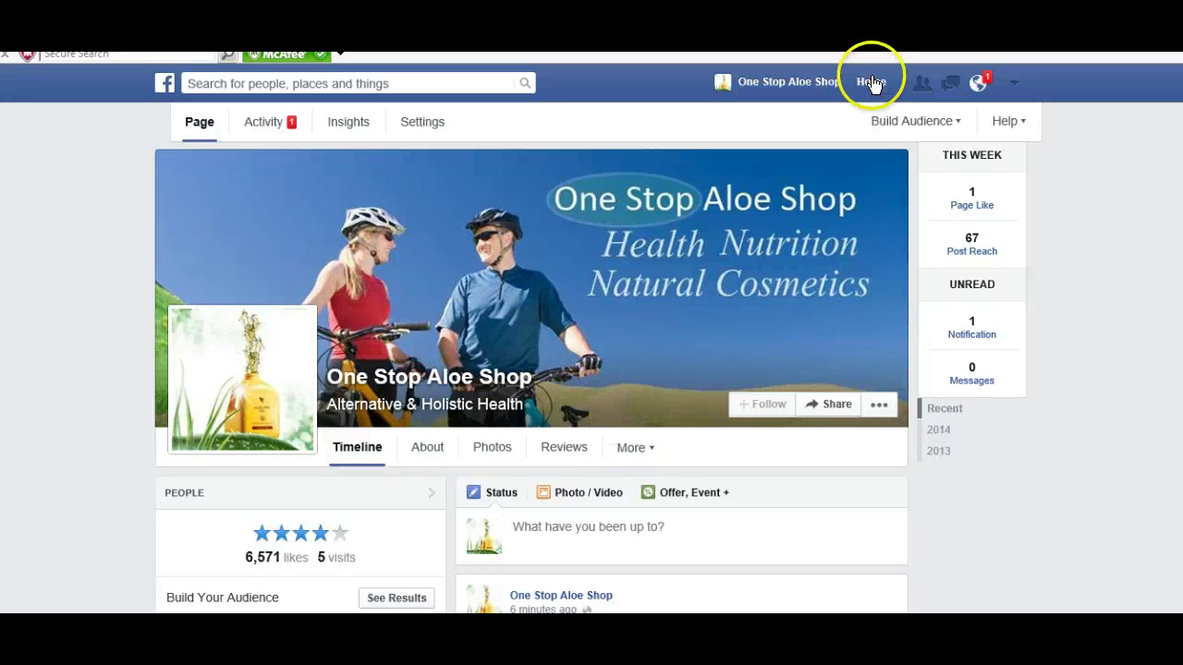
- Go to the Home news feed while acting as One Stop Aloe Shop
{"action": "left_click", "coordinate": [871, 83]}
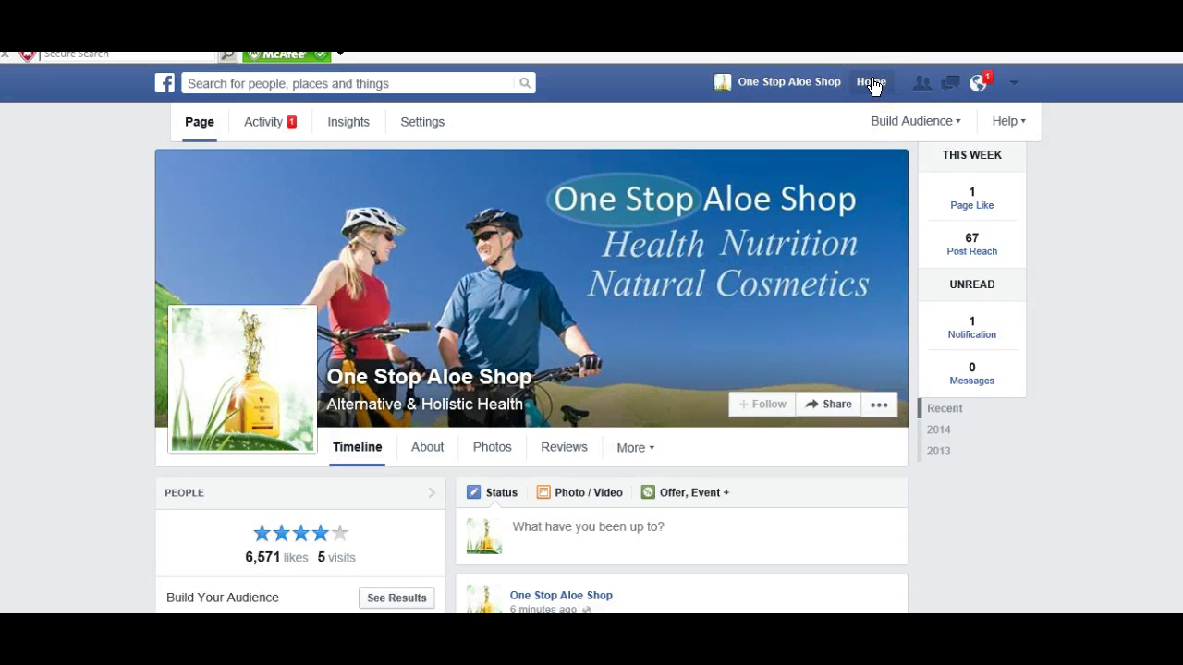
{"action": "left_click", "coordinate": [871, 85]}
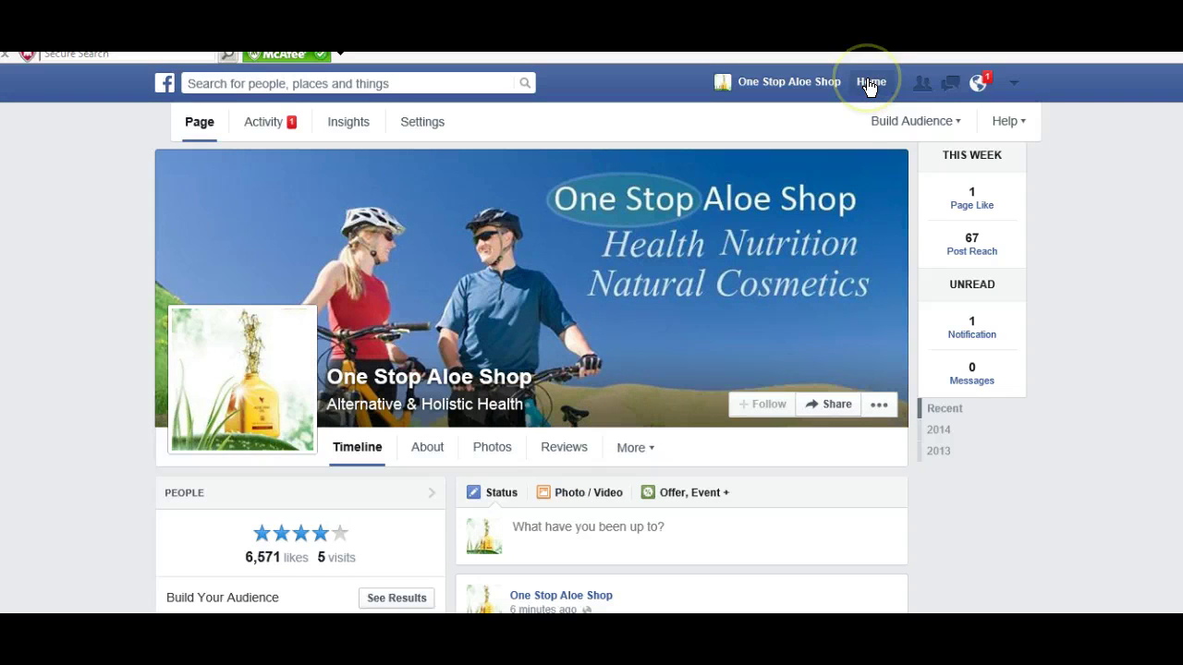
{"action": "left_click", "coordinate": [869, 85]}
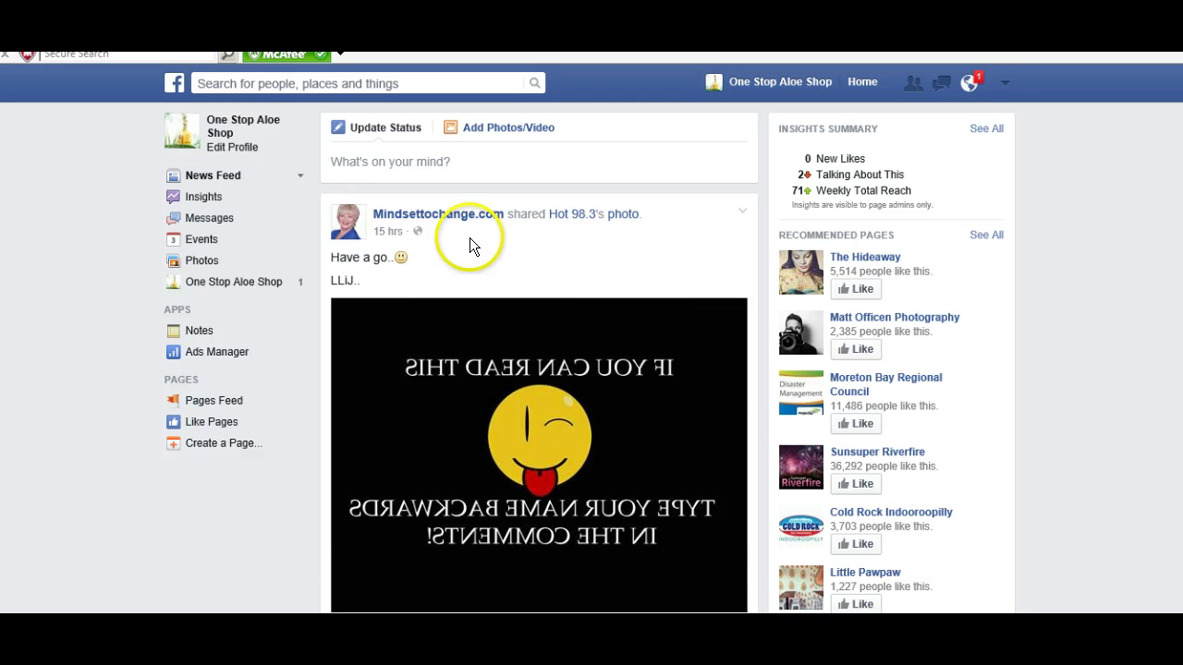
- Like the shared mirrored-text 'If you can read this' photo post, bringing it to 7 likes
{"action": "scroll", "coordinate": [462, 248], "scroll_direction": "down", "scroll_amount": 2}
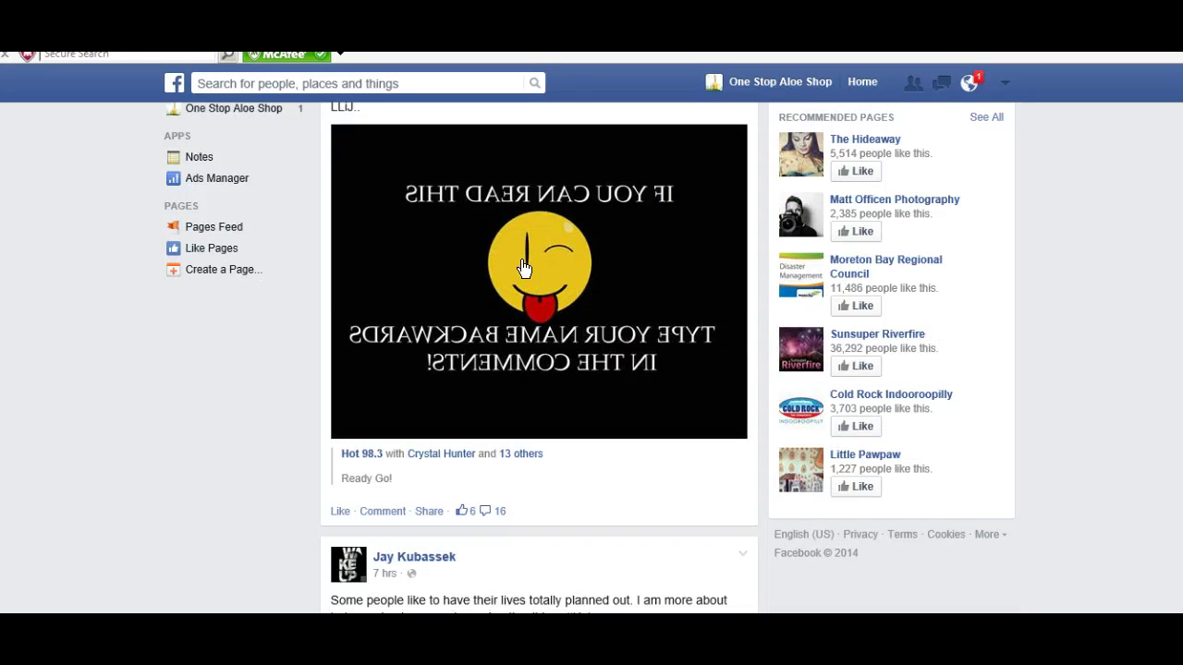
{"action": "left_click", "coordinate": [337, 511]}
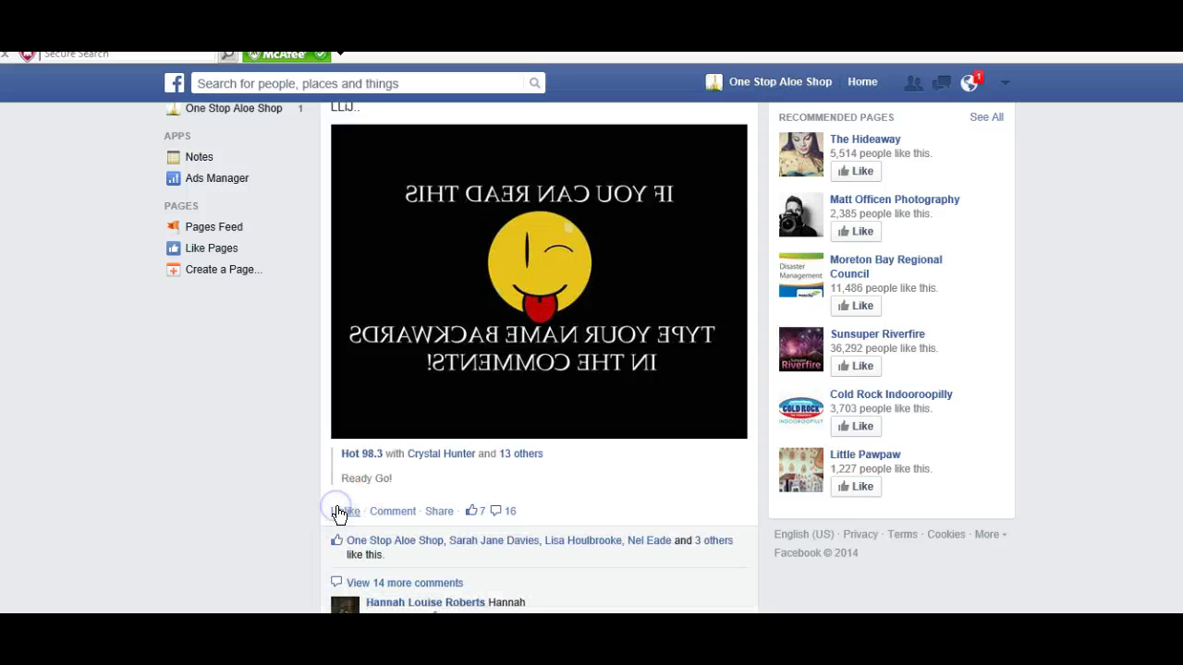
{"action": "scroll", "coordinate": [432, 464], "scroll_direction": "down", "scroll_amount": 2}
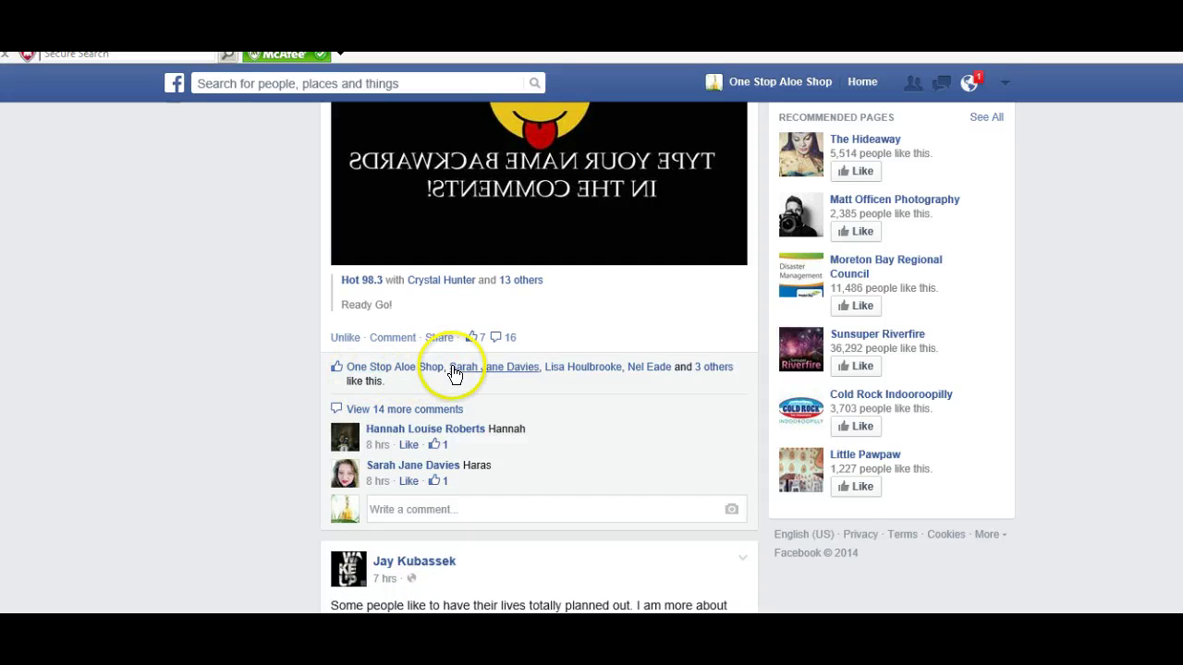
{"action": "mouse_move", "coordinate": [399, 370]}
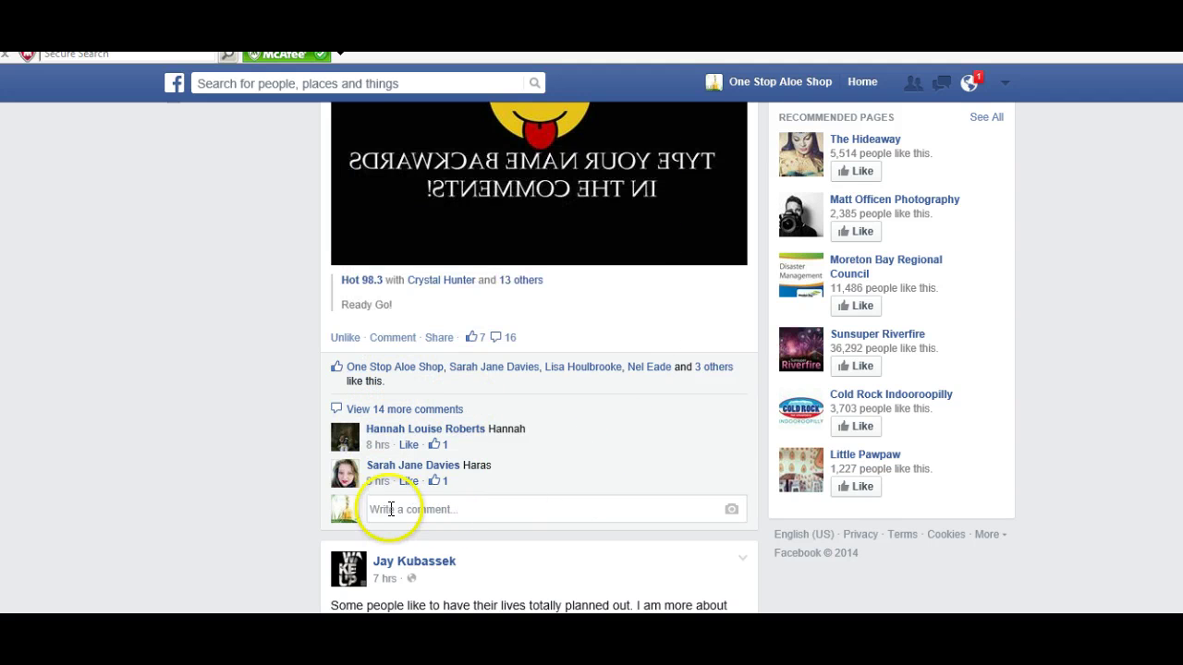
{"action": "scroll", "coordinate": [487, 513], "scroll_direction": "up", "scroll_amount": 3}
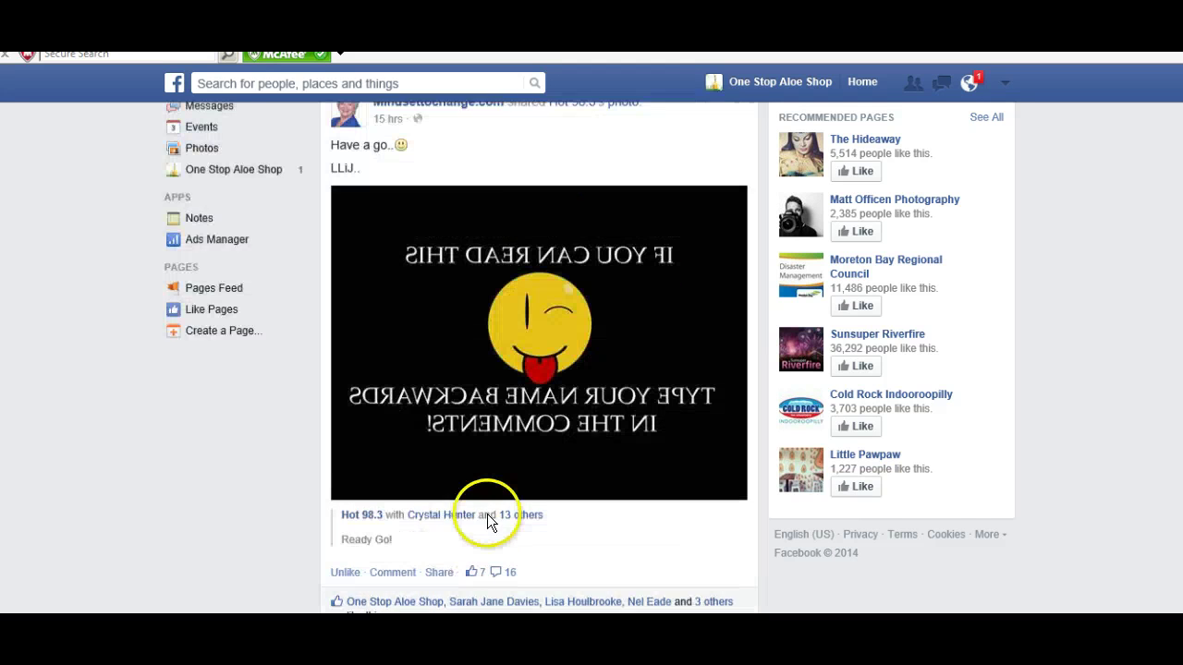
{"action": "scroll", "coordinate": [487, 517], "scroll_direction": "down", "scroll_amount": 5}
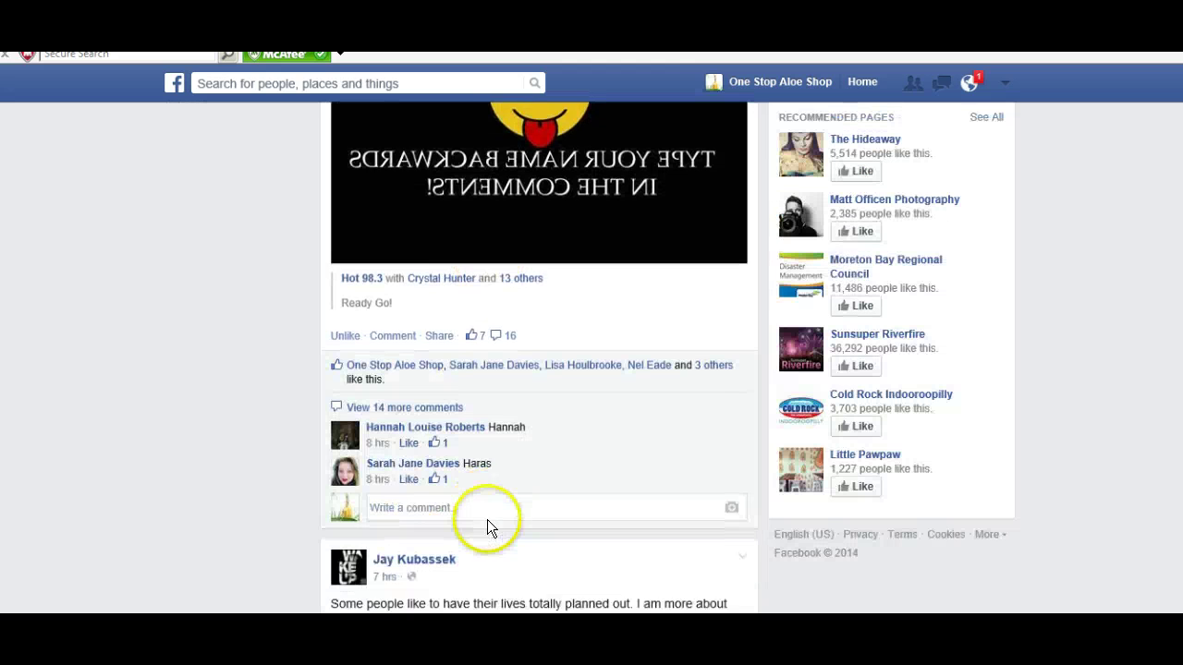
{"action": "scroll", "coordinate": [489, 517], "scroll_direction": "down", "scroll_amount": 2}
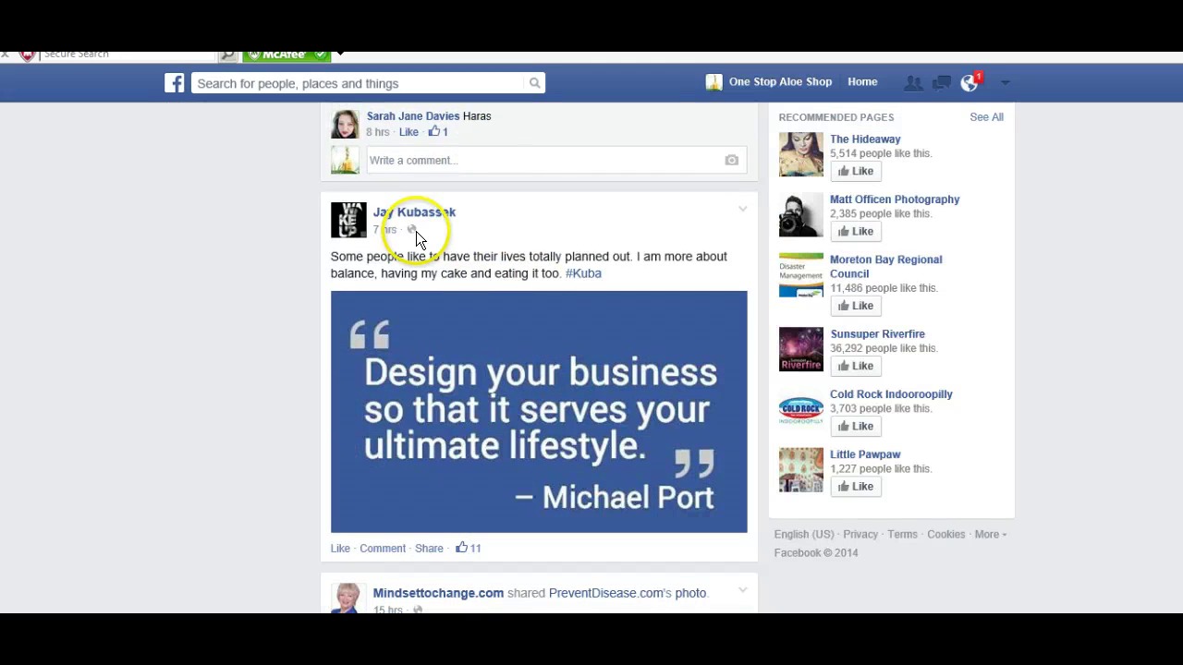
- Like Jay Kubassek's 'Design your business' quote photo and bring up its Share This Photo dialog
{"action": "scroll", "coordinate": [531, 340], "scroll_direction": "down", "scroll_amount": 1}
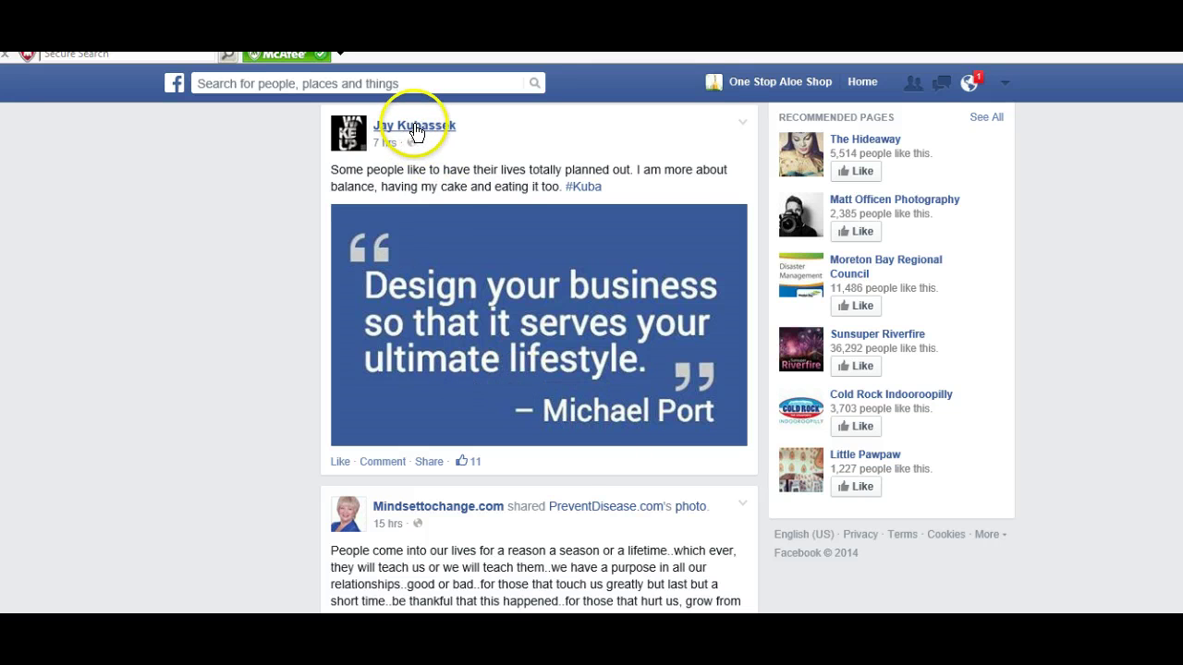
{"action": "mouse_move", "coordinate": [428, 133]}
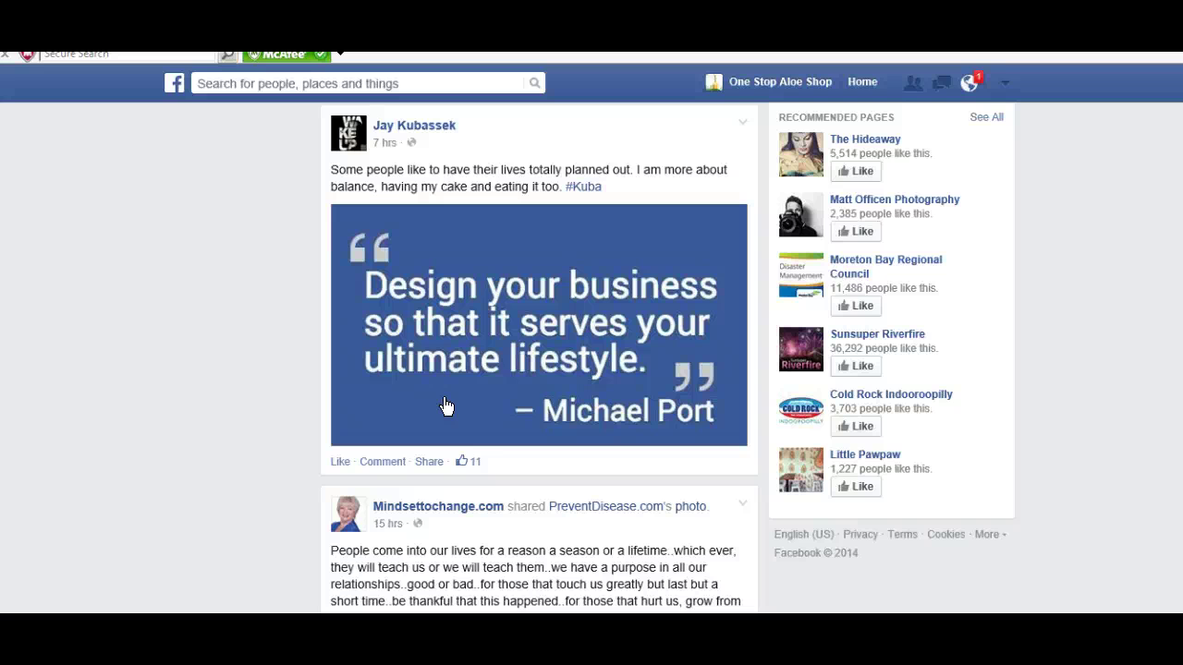
{"action": "left_click", "coordinate": [338, 461]}
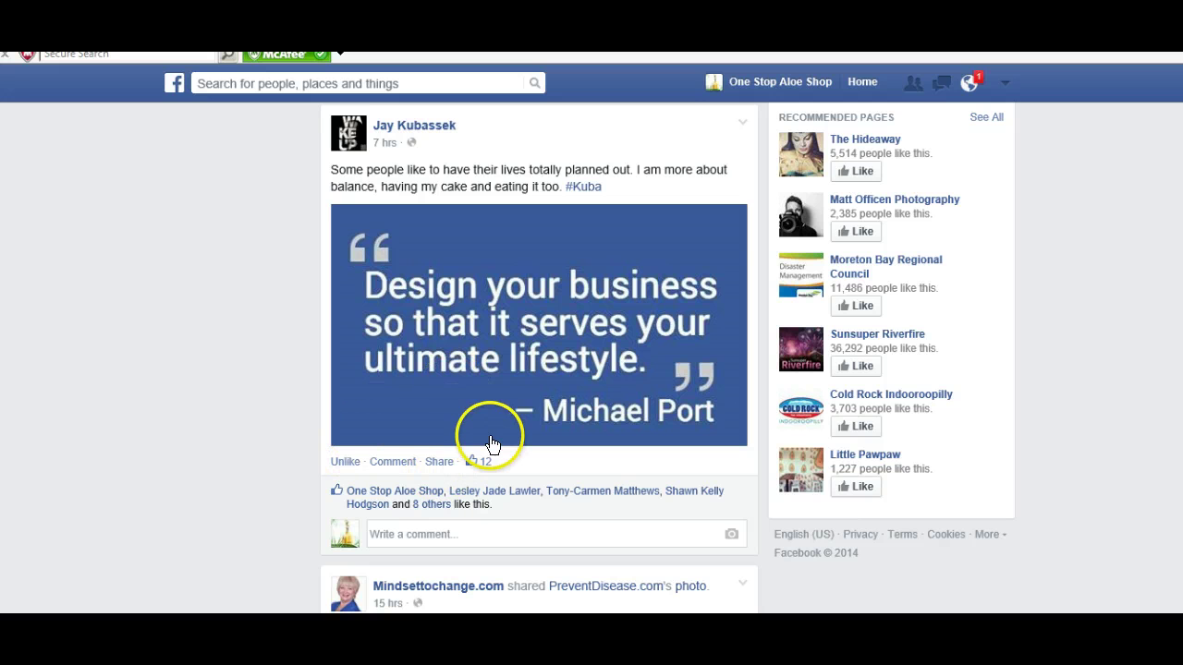
{"action": "left_click", "coordinate": [437, 462]}
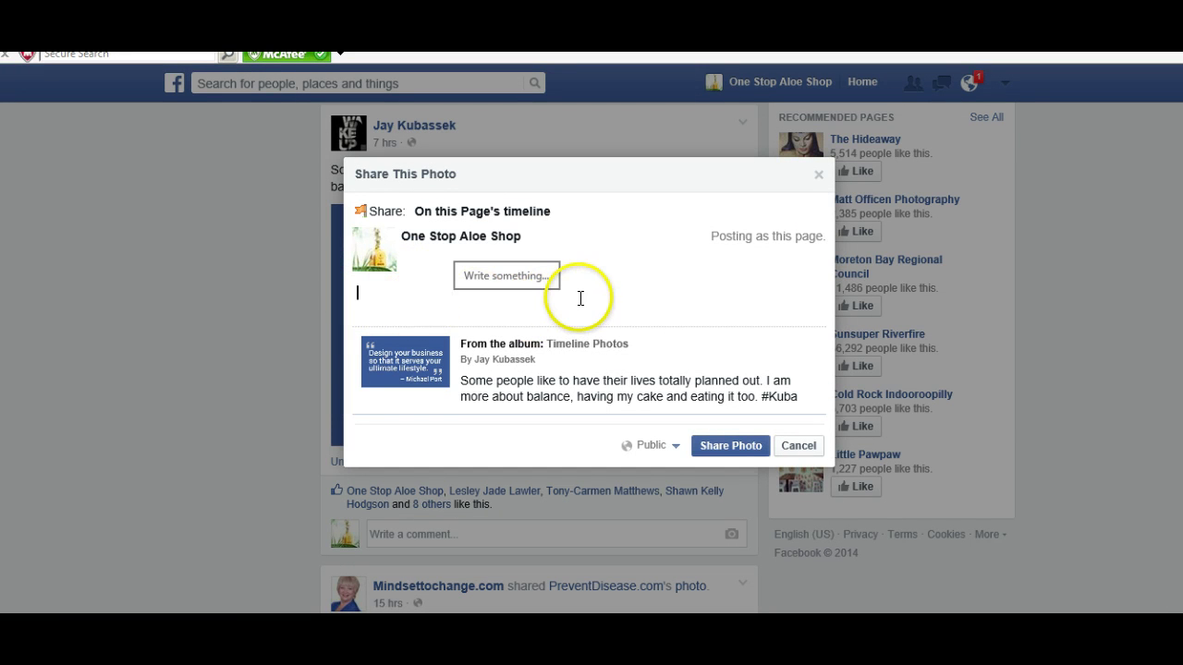
- Share the quote photo to One Stop Aloe Shop's timeline and return to that Page
{"action": "left_click", "coordinate": [580, 297]}
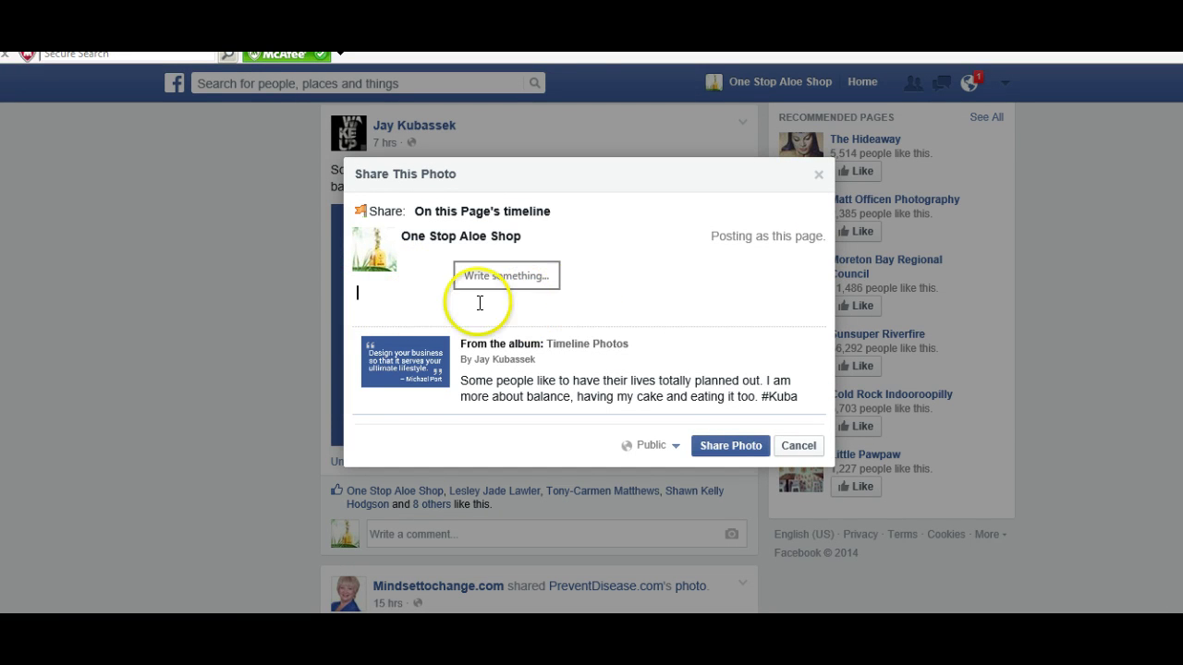
{"action": "left_click", "coordinate": [737, 447]}
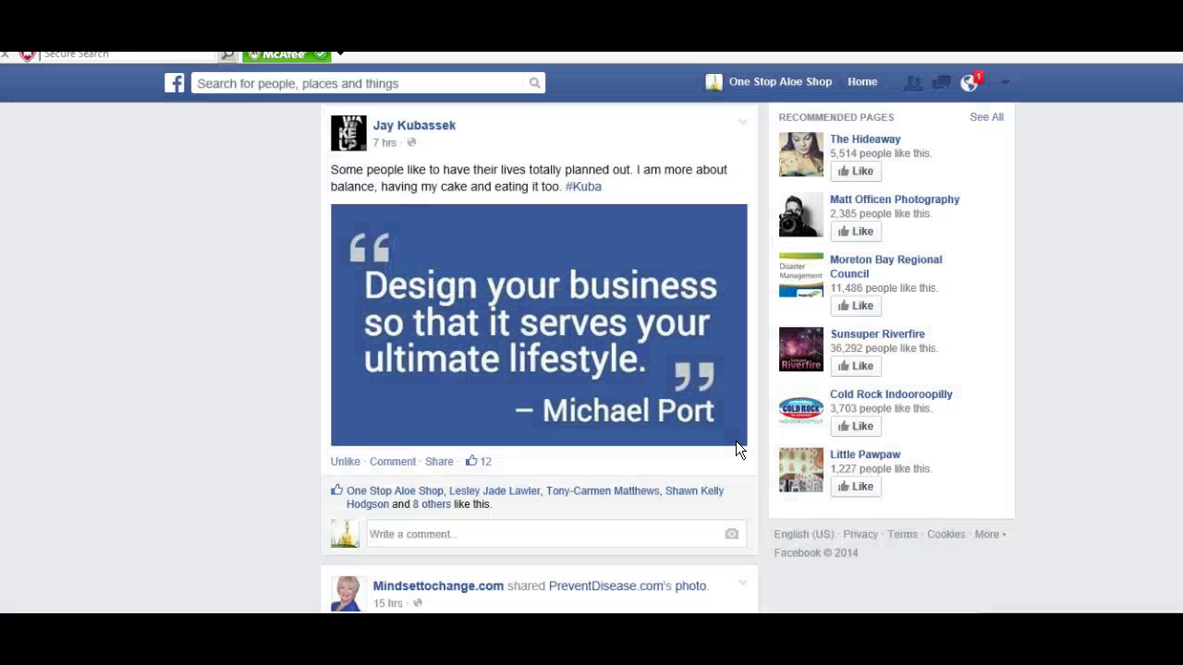
{"action": "left_click", "coordinate": [585, 328]}
{"action": "left_click", "coordinate": [773, 82]}
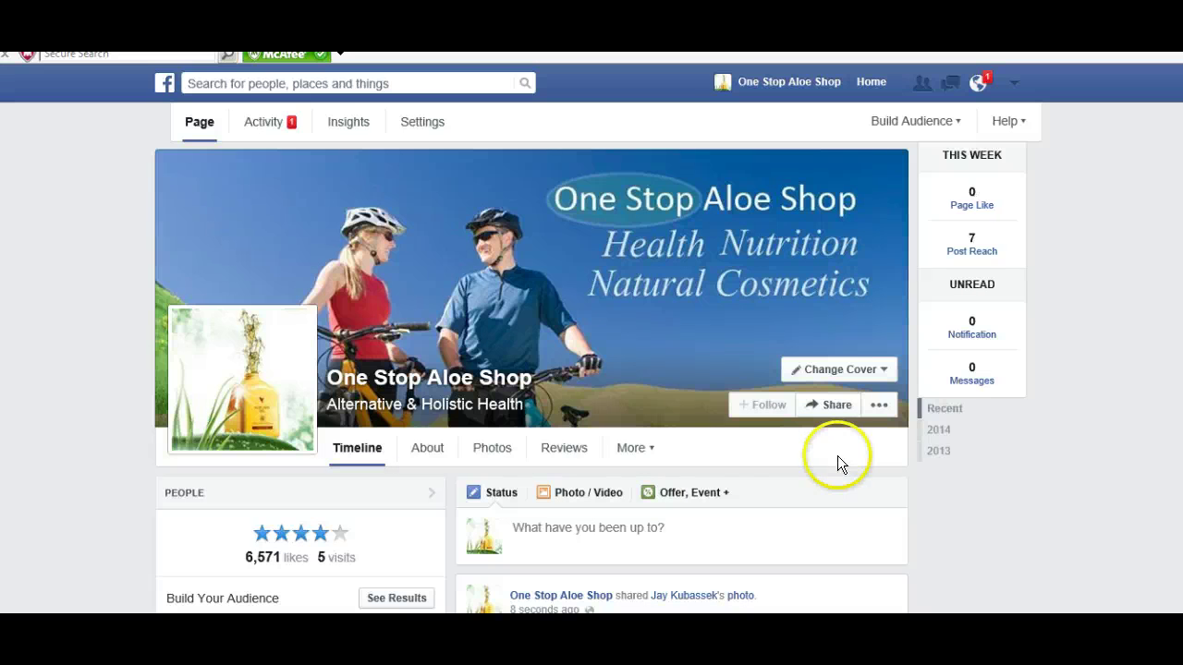
- Like the shared Jay Kubassek quote post on the Page's own timeline, giving it 1 like
{"action": "scroll", "coordinate": [837, 456], "scroll_direction": "down", "scroll_amount": 1}
{"action": "scroll", "coordinate": [839, 452], "scroll_direction": "down", "scroll_amount": 2}
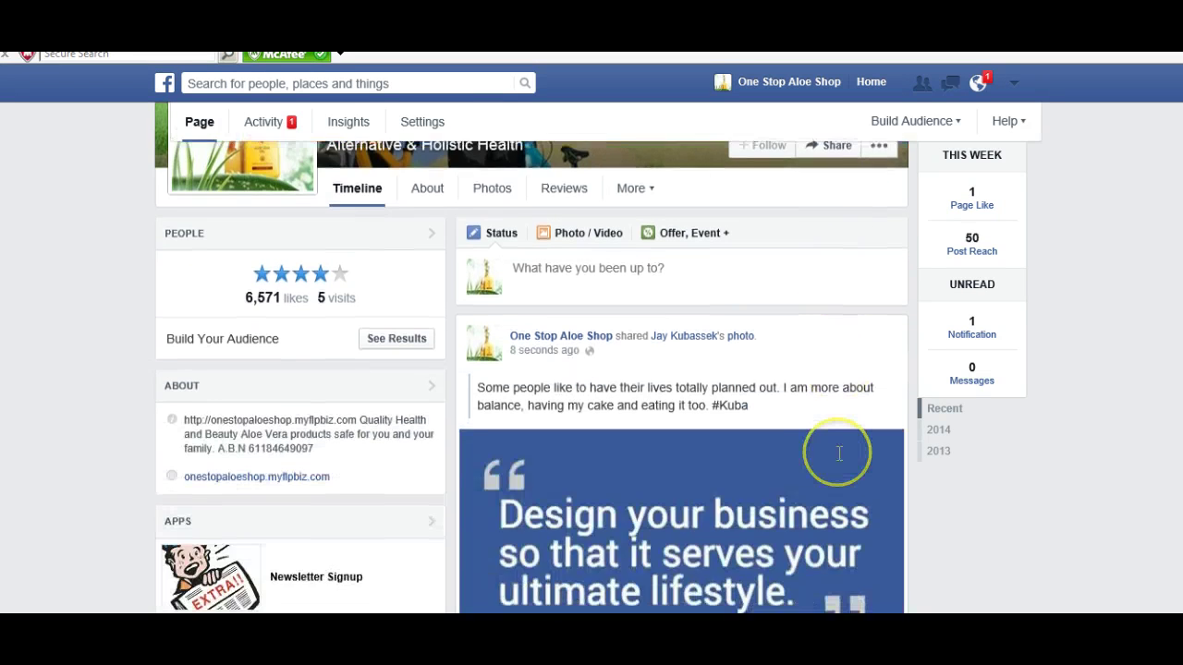
{"action": "scroll", "coordinate": [839, 452], "scroll_direction": "down", "scroll_amount": 2}
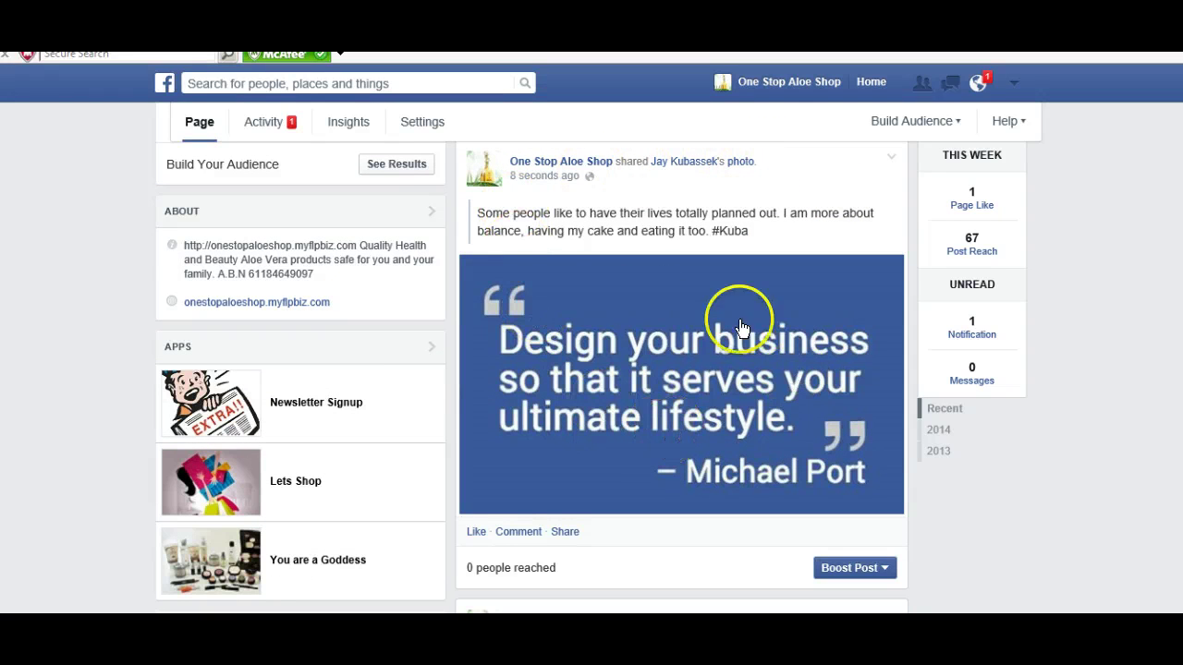
{"action": "left_click", "coordinate": [476, 532]}
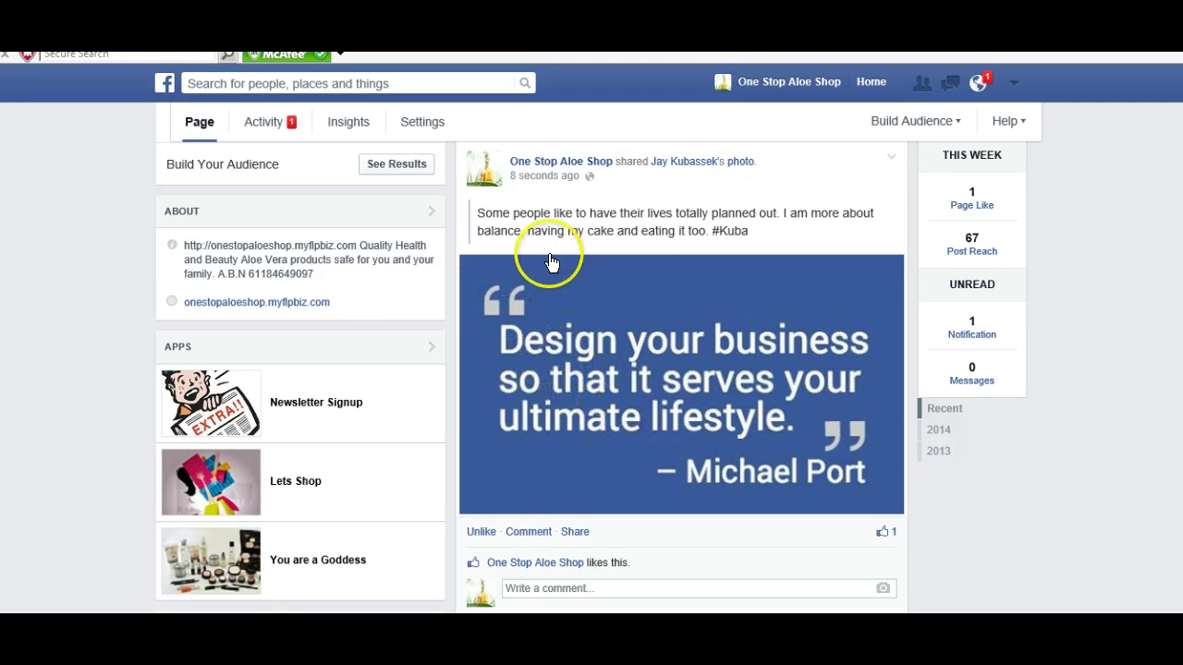
{"action": "scroll", "coordinate": [645, 453], "scroll_direction": "up", "scroll_amount": 2}
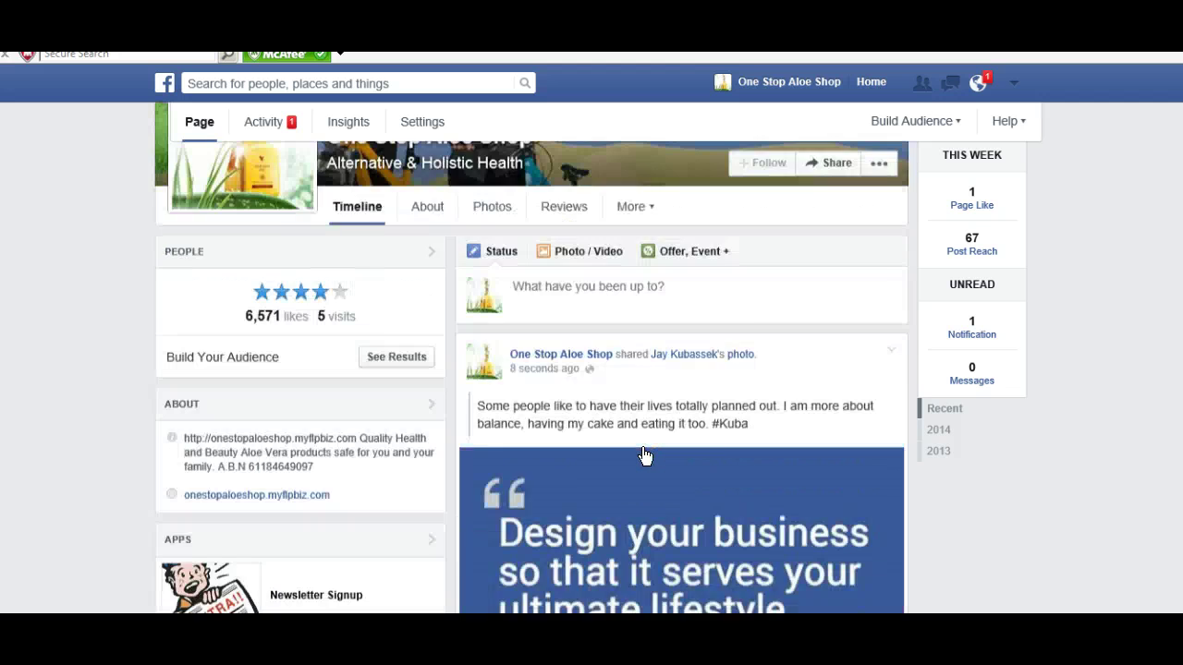
{"action": "scroll", "coordinate": [645, 455], "scroll_direction": "up", "scroll_amount": 2}
{"action": "scroll", "coordinate": [645, 455], "scroll_direction": "down", "scroll_amount": 6}
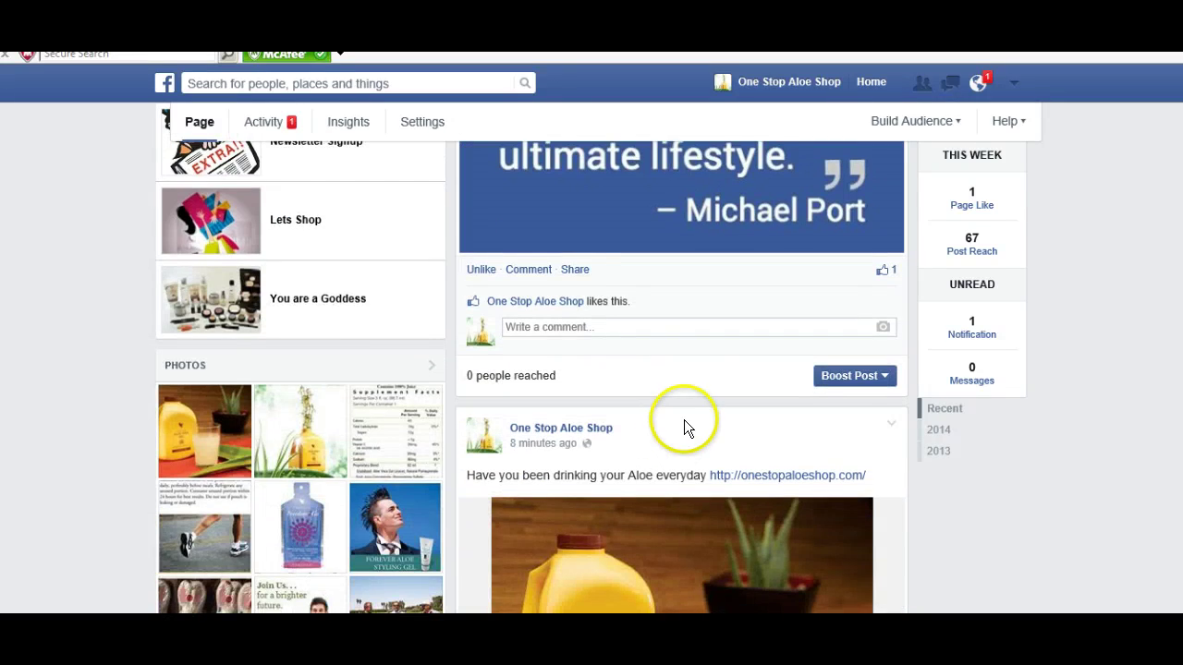
{"action": "scroll", "coordinate": [684, 422], "scroll_direction": "up", "scroll_amount": 5}
{"action": "scroll", "coordinate": [685, 427], "scroll_direction": "up", "scroll_amount": 3}
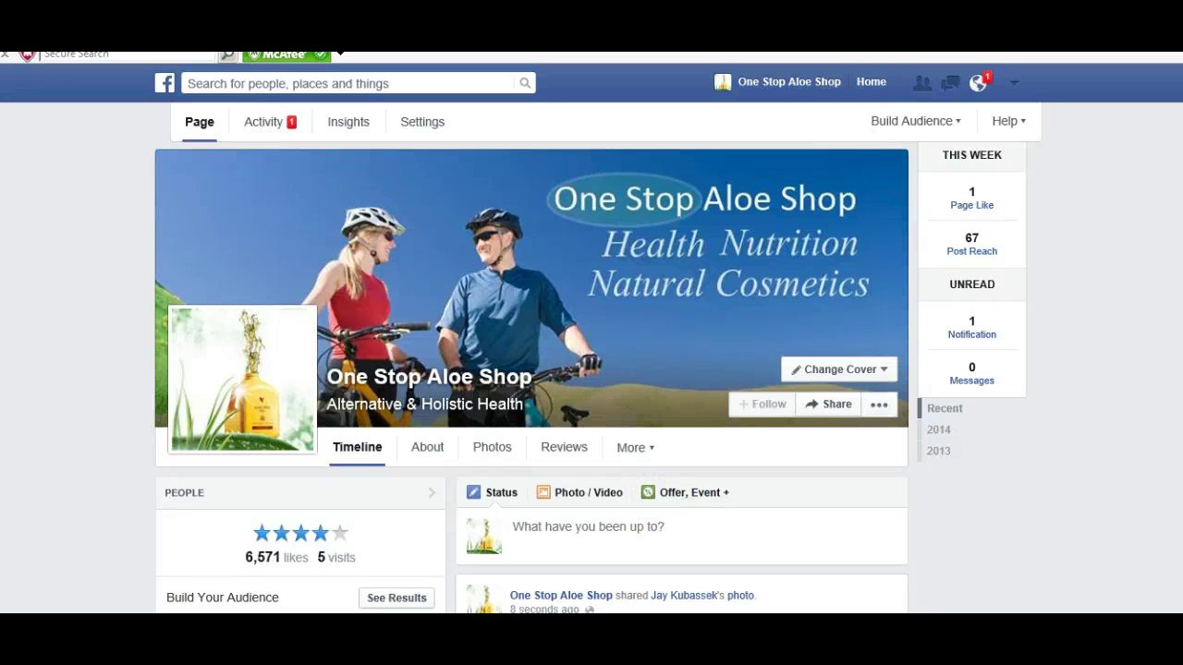
- Search Facebook for 'Nutrition' to bring up matching Pages
{"action": "left_click", "coordinate": [218, 85]}
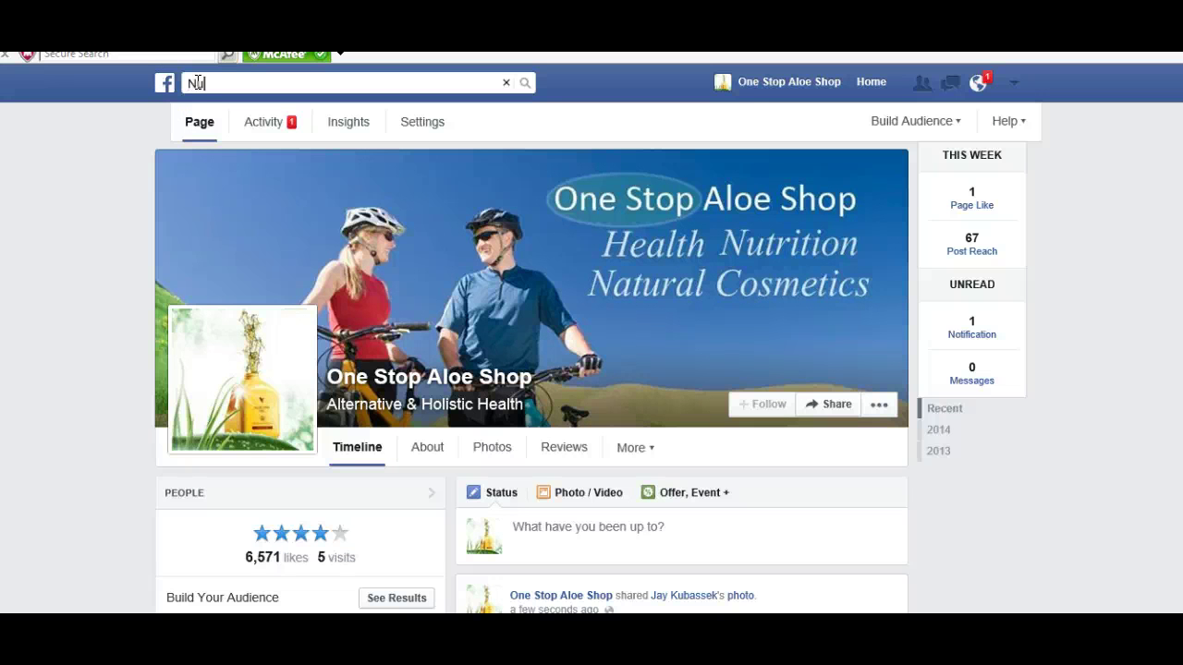
{"action": "type", "text": "tri"}
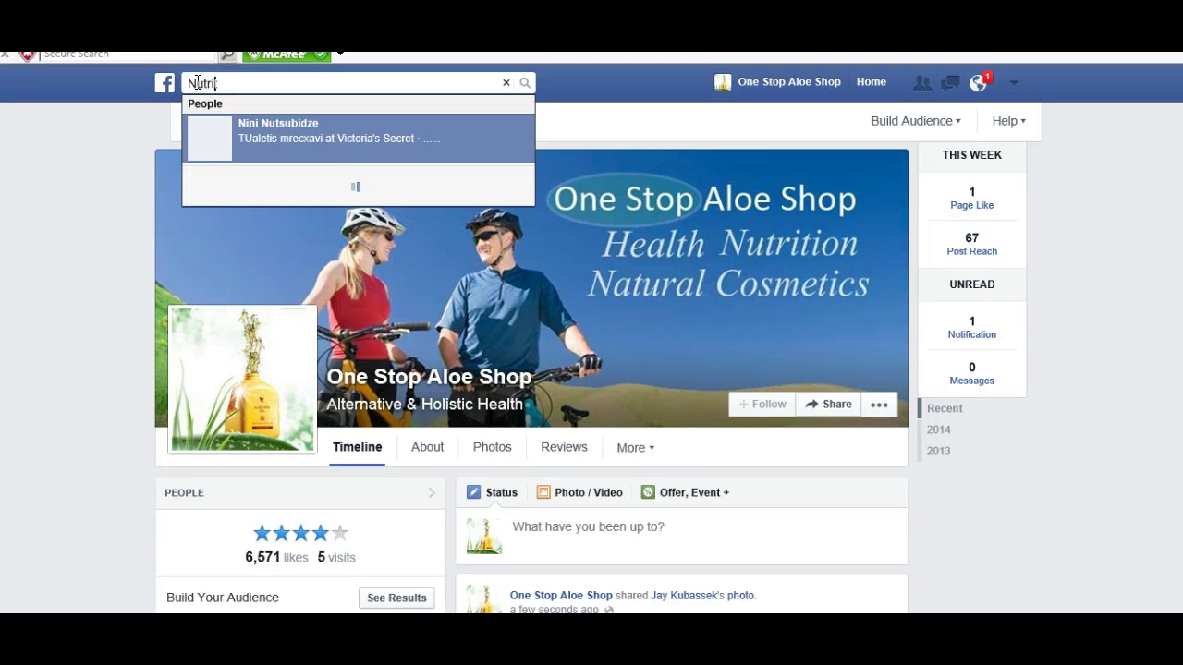
{"action": "type", "text": "t"}
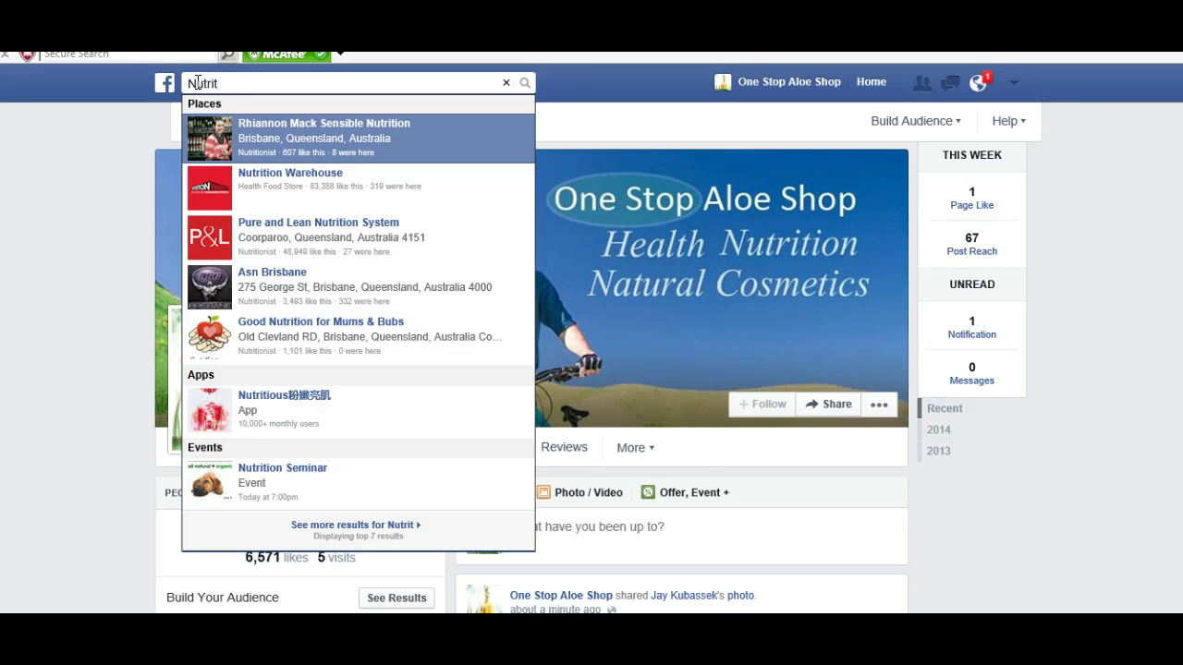
{"action": "type", "text": "io"}
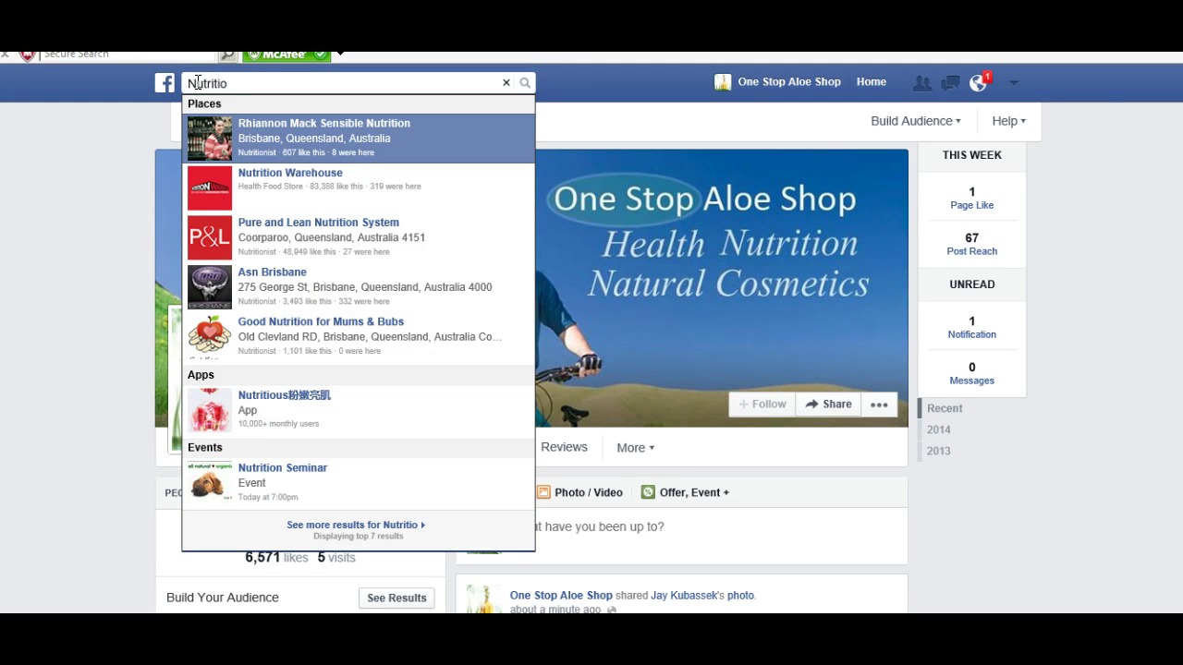
{"action": "type", "text": "n"}
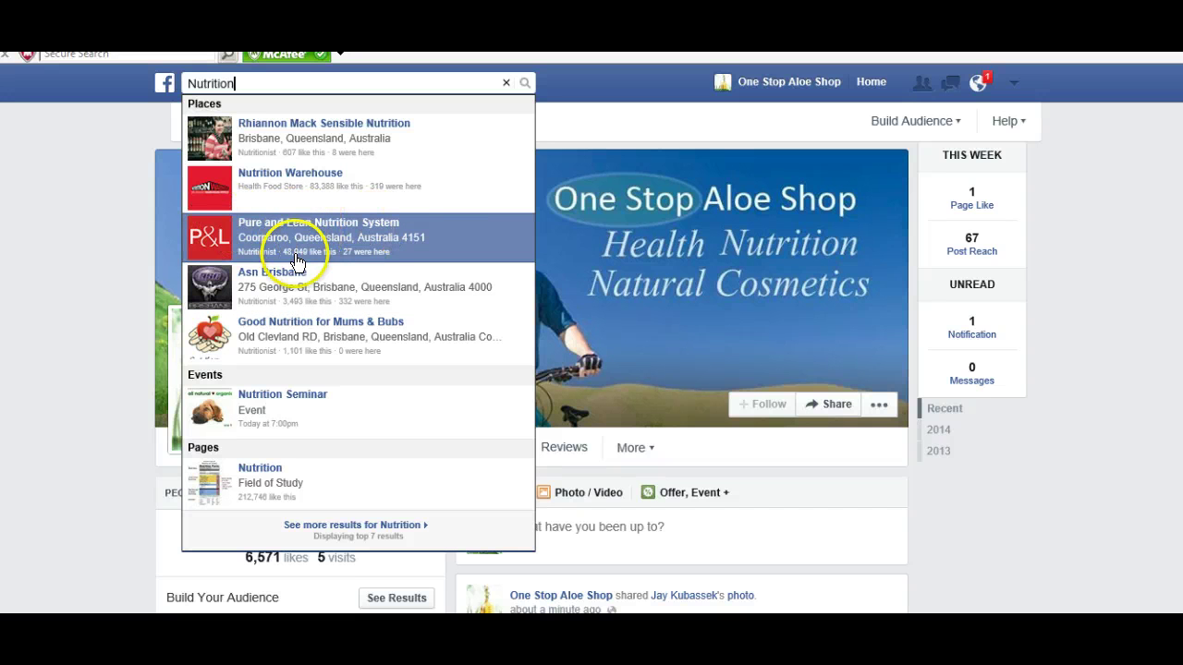
- Open the Pure and Lean Nutrition System Page and browse its ZERO BS tour posts
{"action": "left_click", "coordinate": [313, 231]}
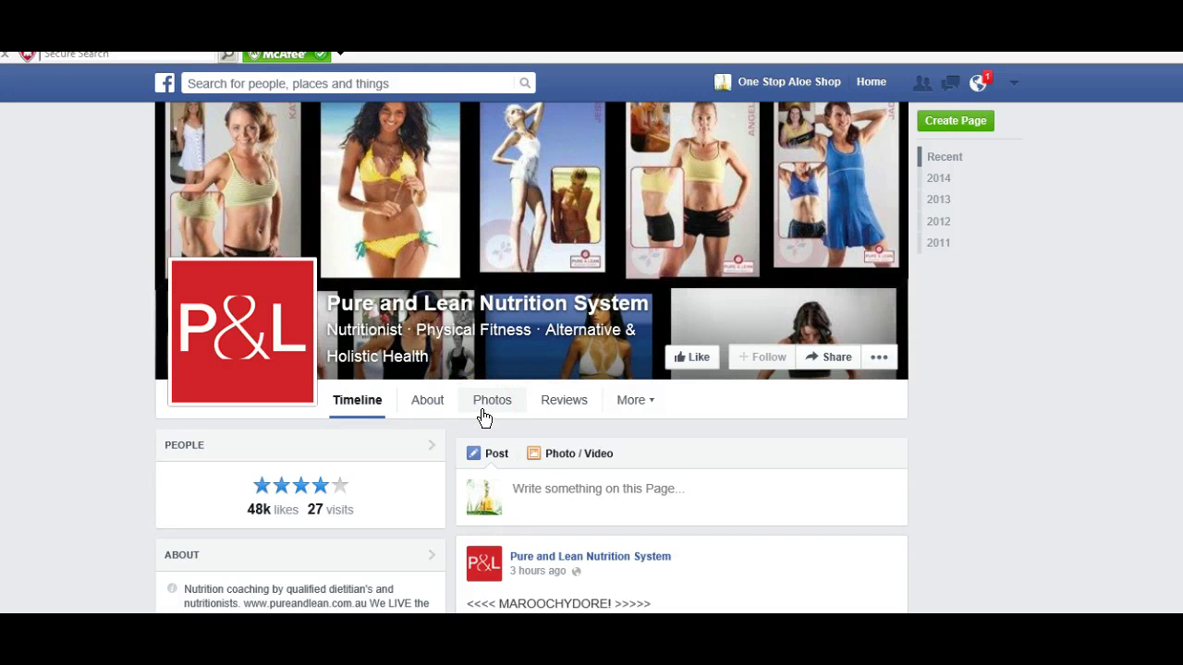
{"action": "scroll", "coordinate": [481, 410], "scroll_direction": "down", "scroll_amount": 5}
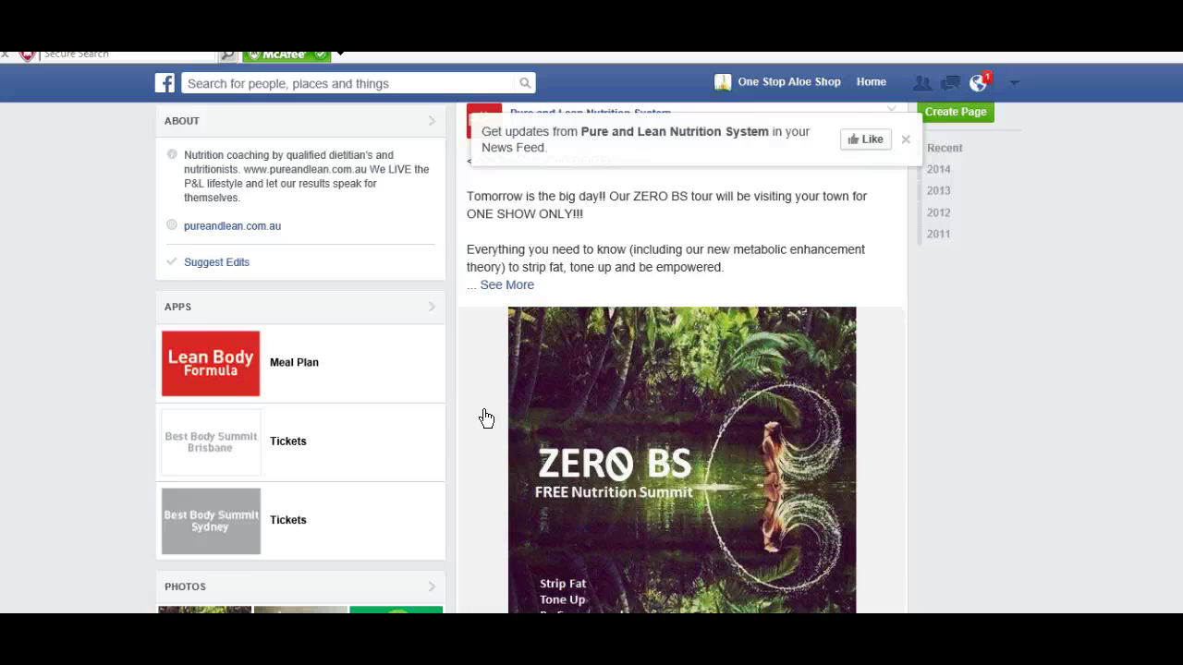
{"action": "scroll", "coordinate": [486, 418], "scroll_direction": "down", "scroll_amount": 7}
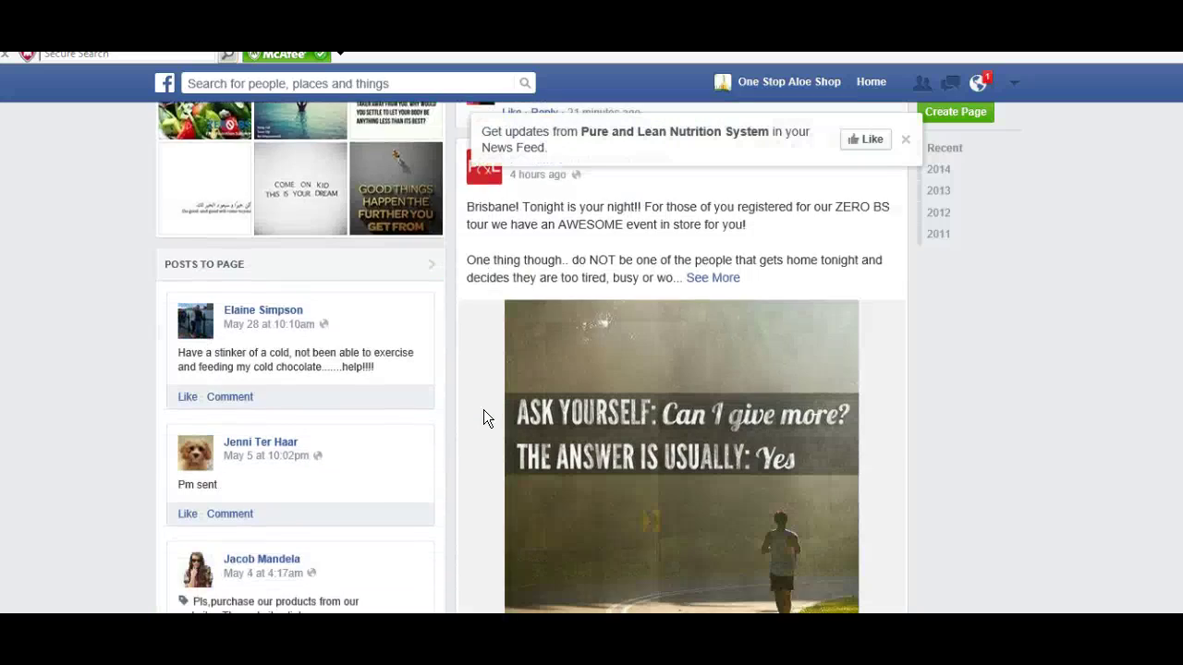
{"action": "scroll", "coordinate": [483, 409], "scroll_direction": "down", "scroll_amount": 3}
{"action": "scroll", "coordinate": [483, 410], "scroll_direction": "up", "scroll_amount": 4}
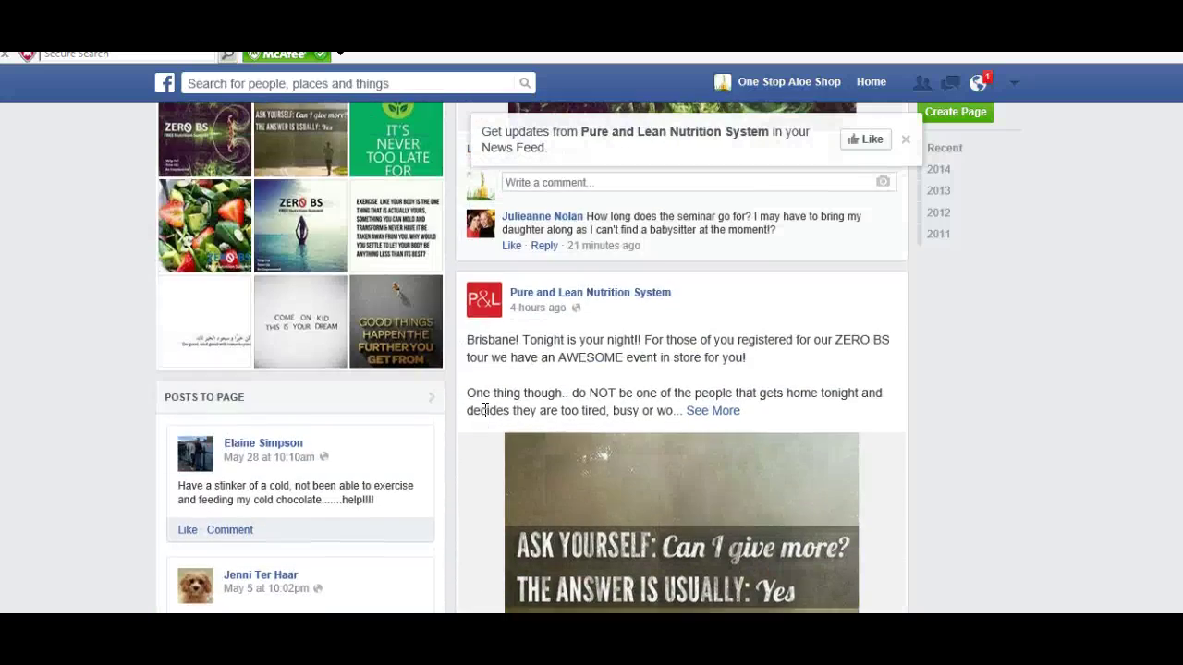
{"action": "scroll", "coordinate": [484, 410], "scroll_direction": "up", "scroll_amount": 15}
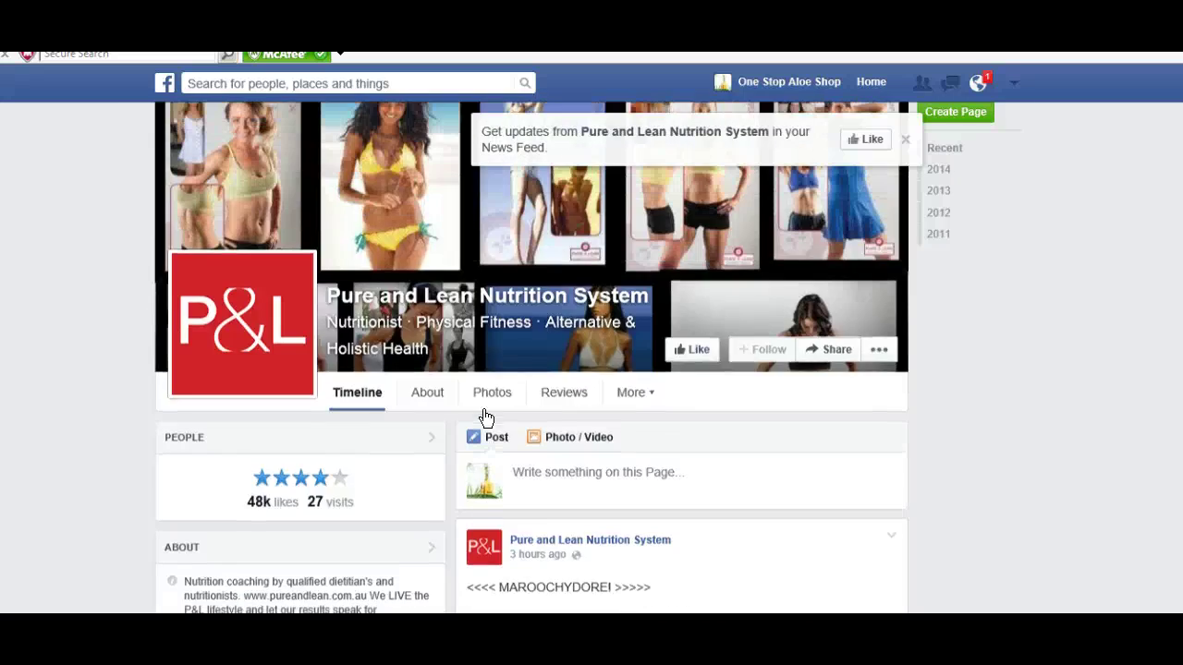
- Like the Pure and Lean Nutrition System Page and its ZERO BS summit post
{"action": "left_click", "coordinate": [685, 354]}
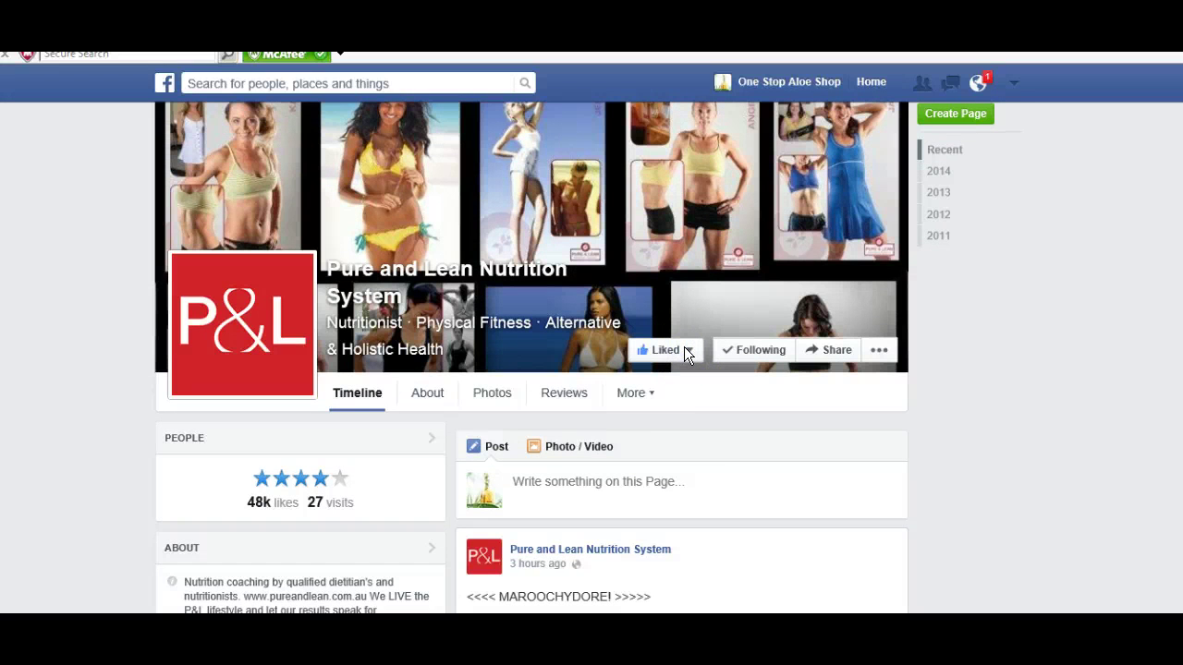
{"action": "scroll", "coordinate": [708, 463], "scroll_direction": "down", "scroll_amount": 4}
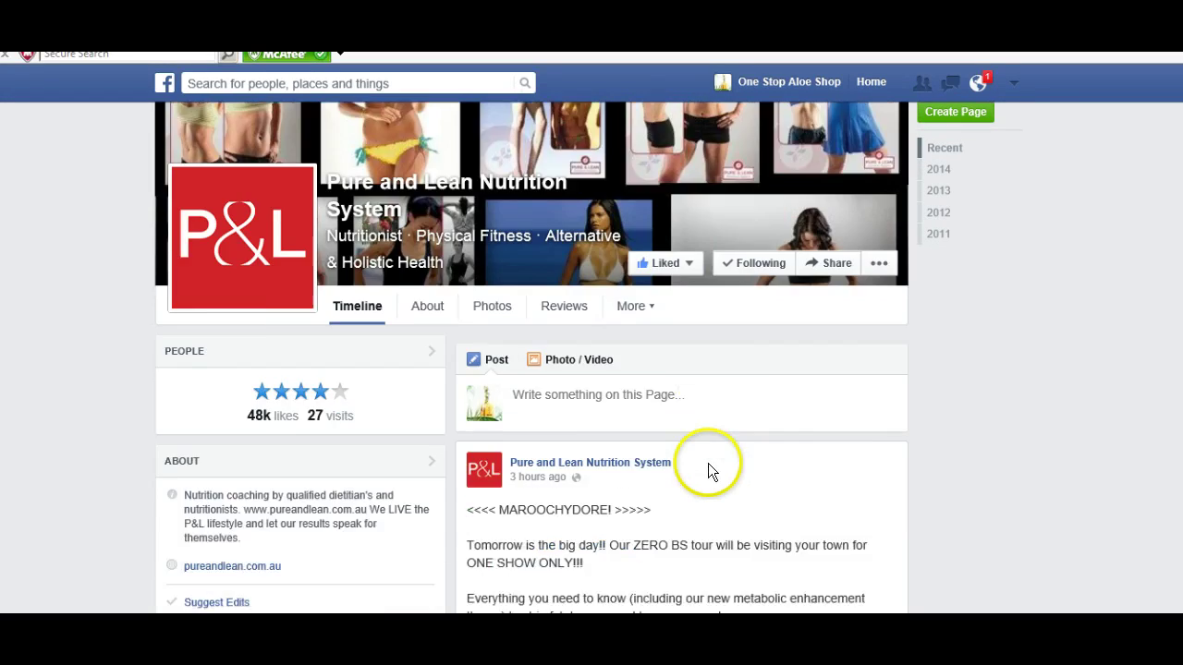
{"action": "scroll", "coordinate": [708, 471], "scroll_direction": "down", "scroll_amount": 5}
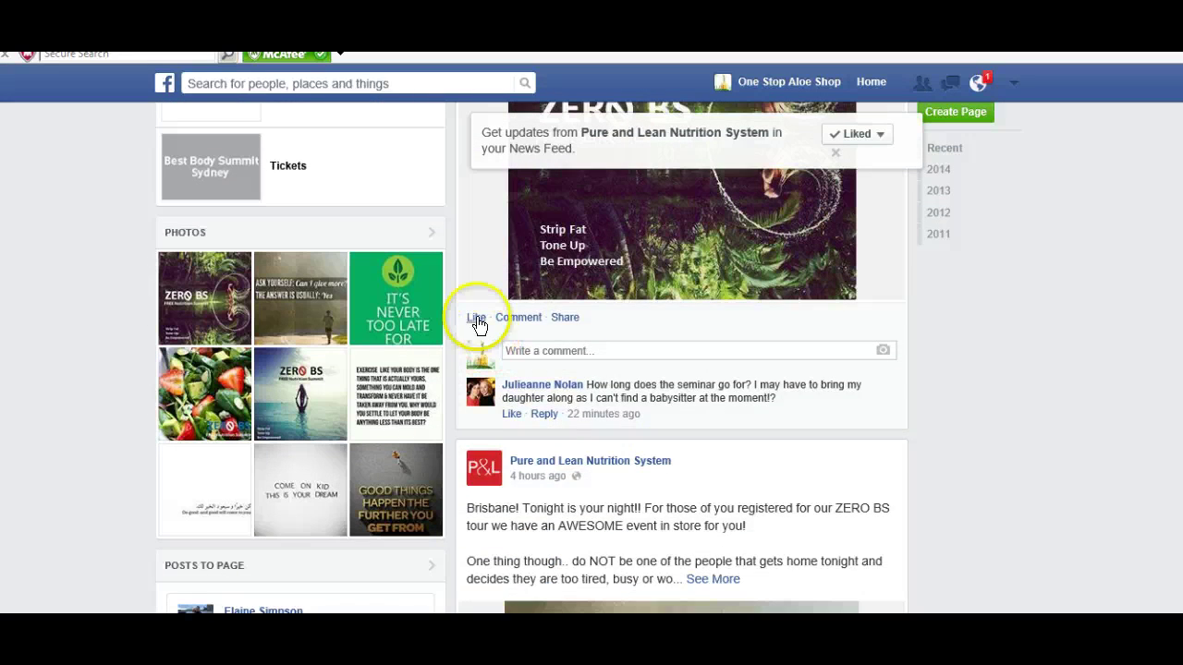
{"action": "left_click", "coordinate": [477, 318]}
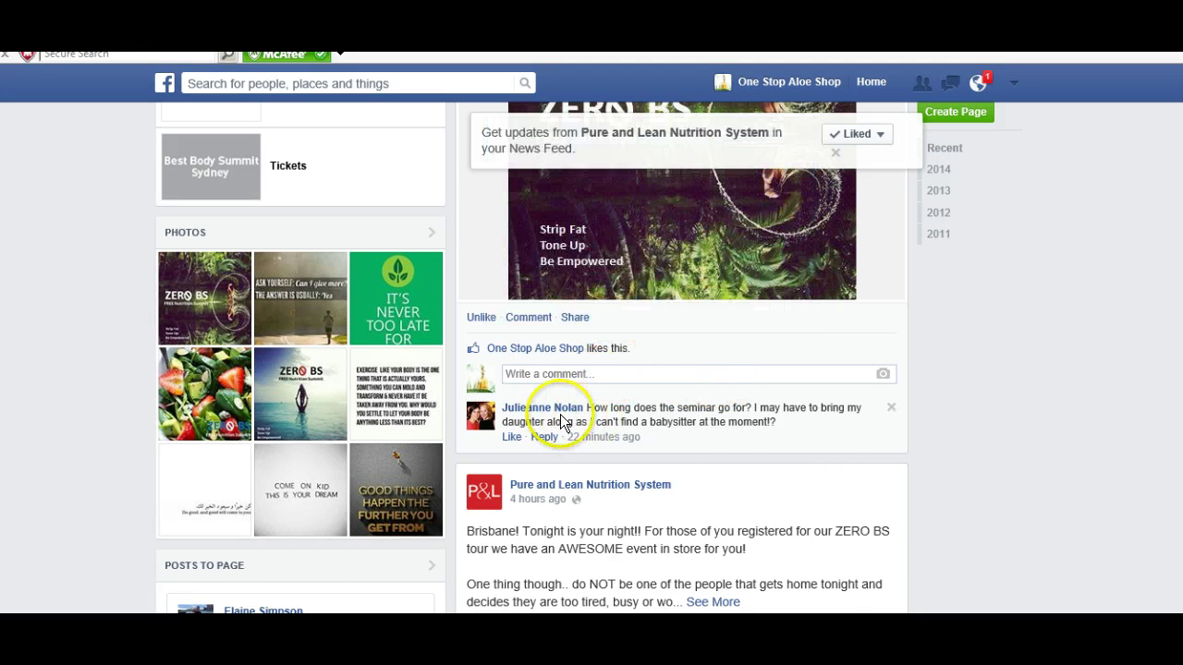
- Like the Page's 'It's never too late for change' image post
{"action": "scroll", "coordinate": [563, 425], "scroll_direction": "down", "scroll_amount": 2}
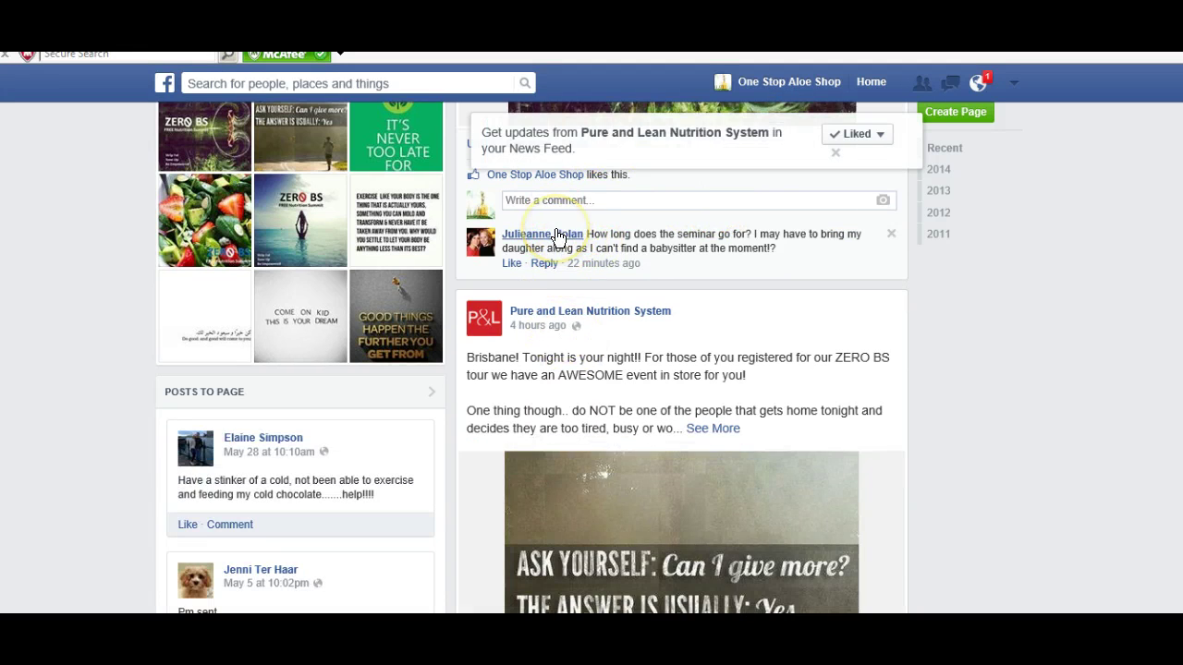
{"action": "scroll", "coordinate": [713, 357], "scroll_direction": "down", "scroll_amount": 7}
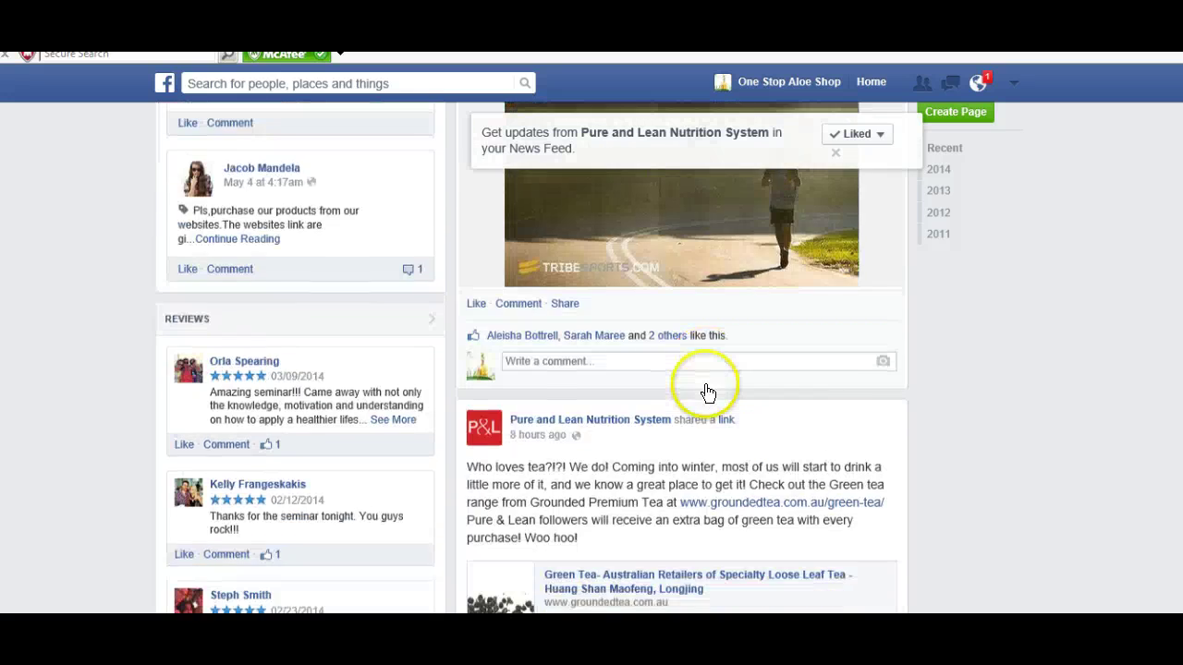
{"action": "scroll", "coordinate": [704, 393], "scroll_direction": "down", "scroll_amount": 6}
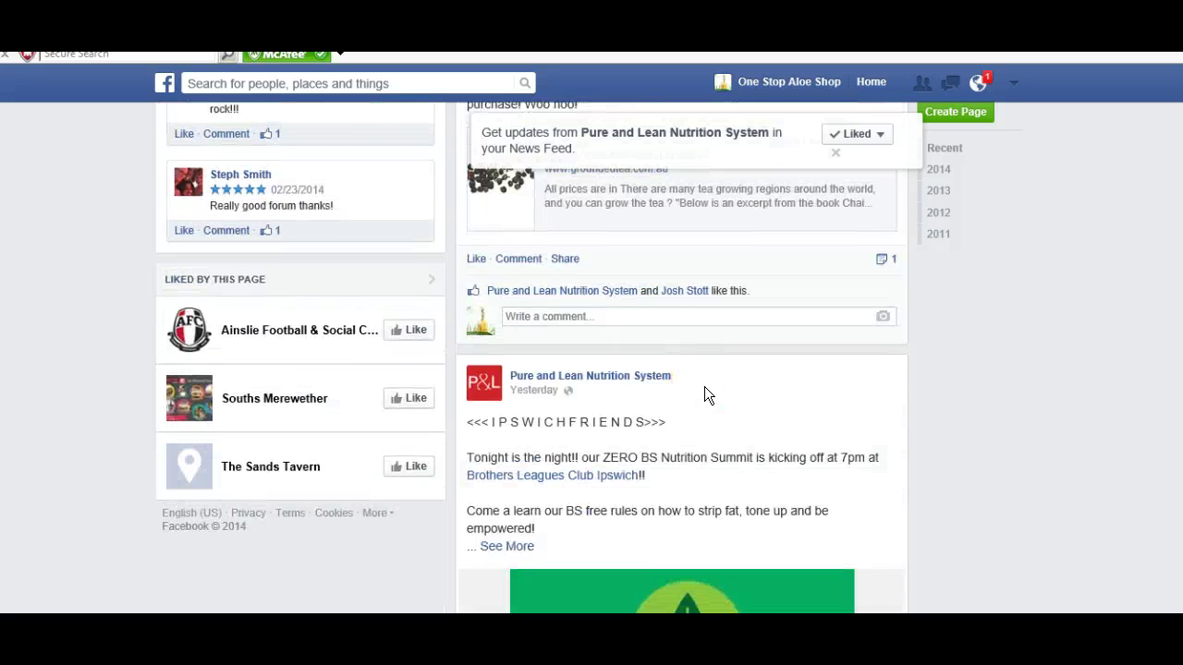
{"action": "scroll", "coordinate": [704, 393], "scroll_direction": "down", "scroll_amount": 3}
{"action": "left_click", "coordinate": [543, 491]}
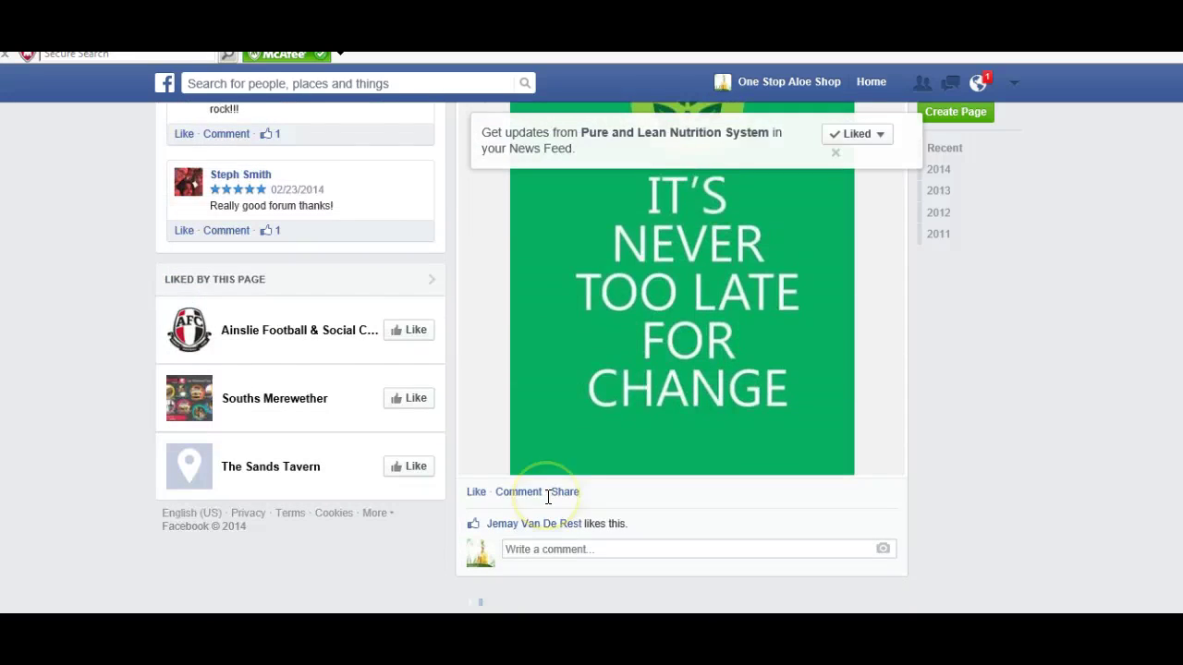
{"action": "left_click", "coordinate": [476, 492]}
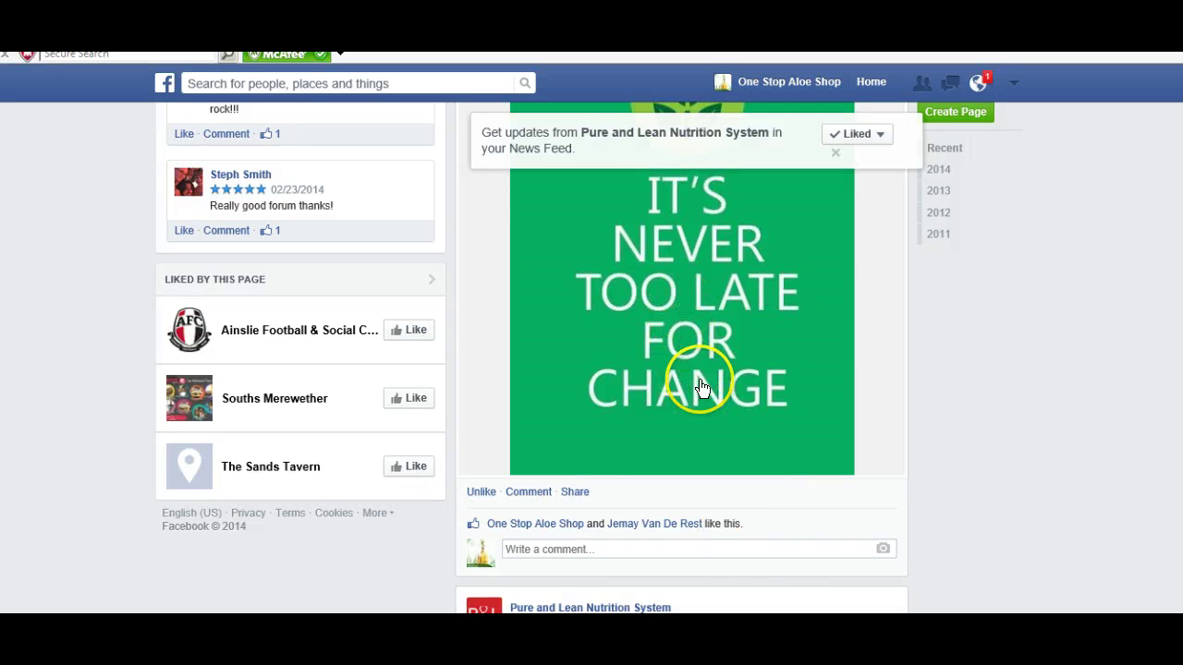
{"action": "scroll", "coordinate": [700, 388], "scroll_direction": "up", "scroll_amount": 3}
{"action": "scroll", "coordinate": [702, 388], "scroll_direction": "up", "scroll_amount": 3}
- Check the Liked dropdown without unliking Pure and Lean Nutrition System, then dismiss the Get updates banner
{"action": "scroll", "coordinate": [790, 524], "scroll_direction": "down", "scroll_amount": 3}
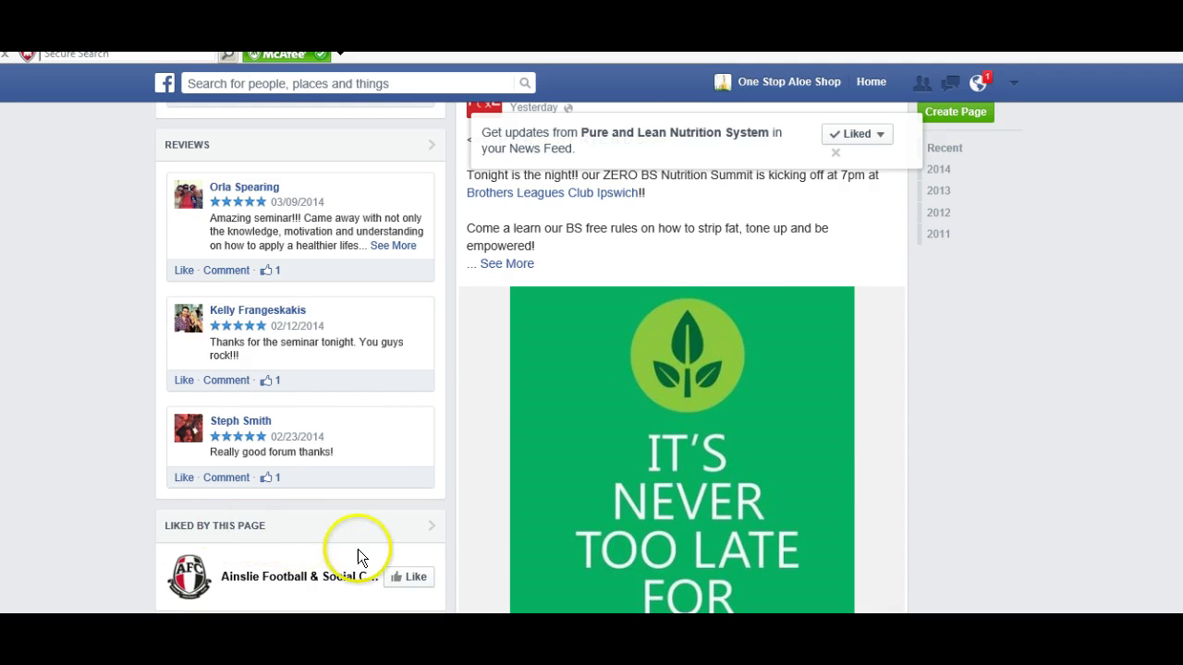
{"action": "scroll", "coordinate": [467, 546], "scroll_direction": "down", "scroll_amount": 3}
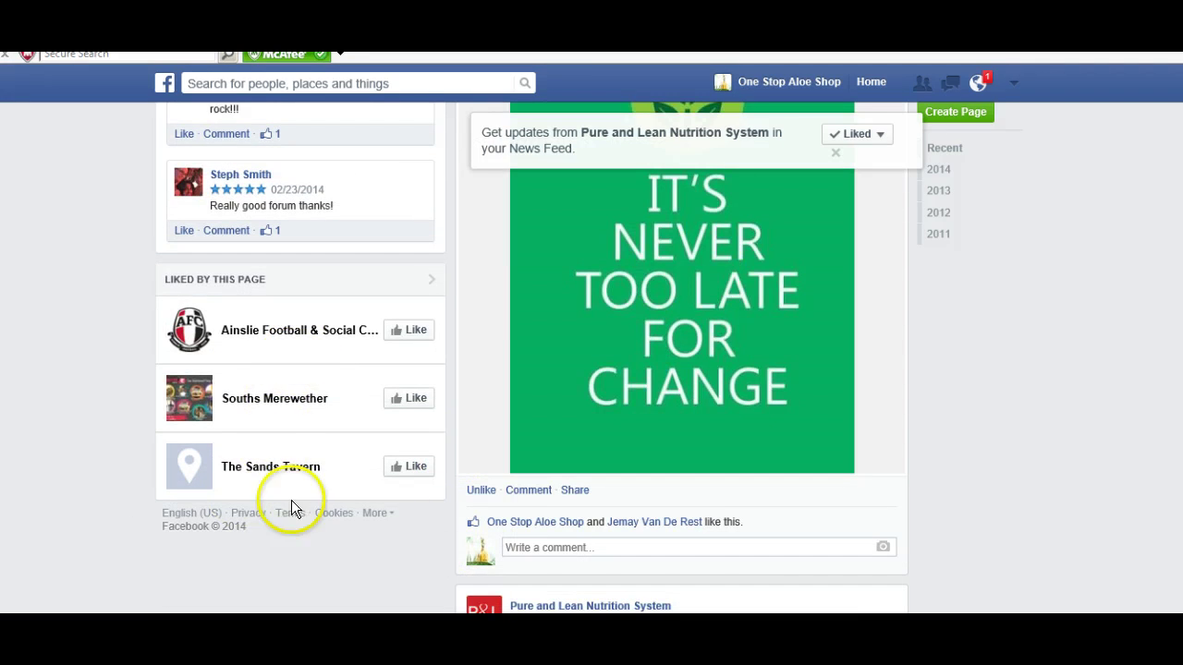
{"action": "scroll", "coordinate": [298, 401], "scroll_direction": "up", "scroll_amount": 1}
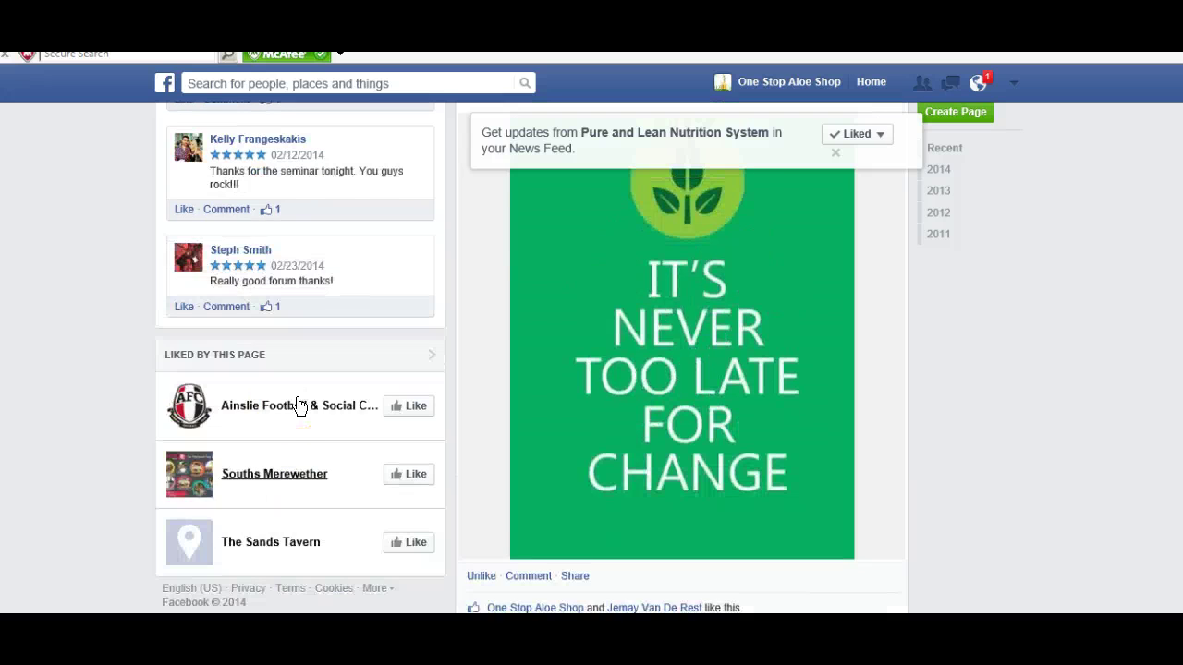
{"action": "scroll", "coordinate": [299, 404], "scroll_direction": "up", "scroll_amount": 6}
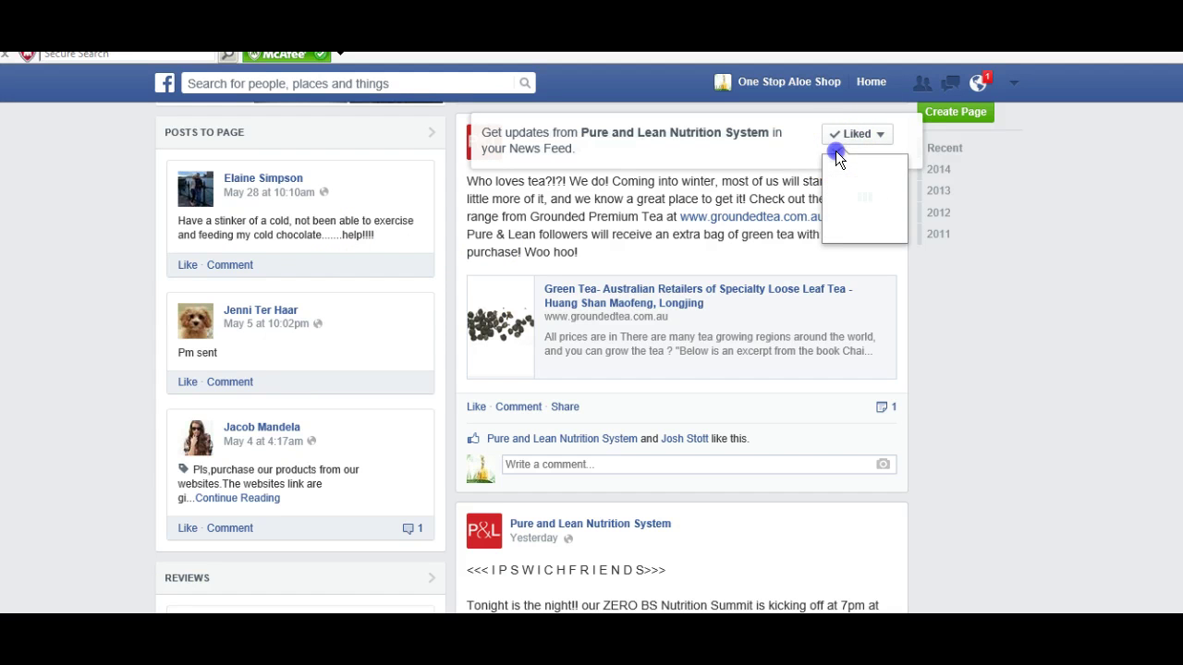
{"action": "left_click", "coordinate": [835, 153]}
{"action": "left_click", "coordinate": [835, 151]}
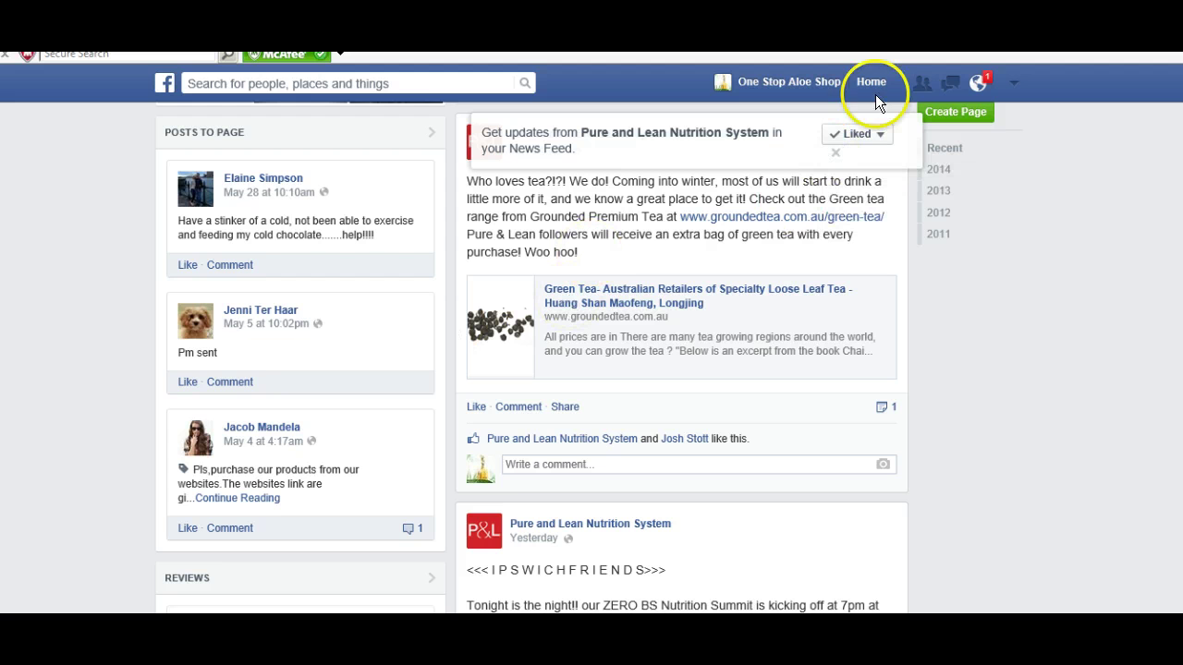
{"action": "left_click", "coordinate": [836, 150]}
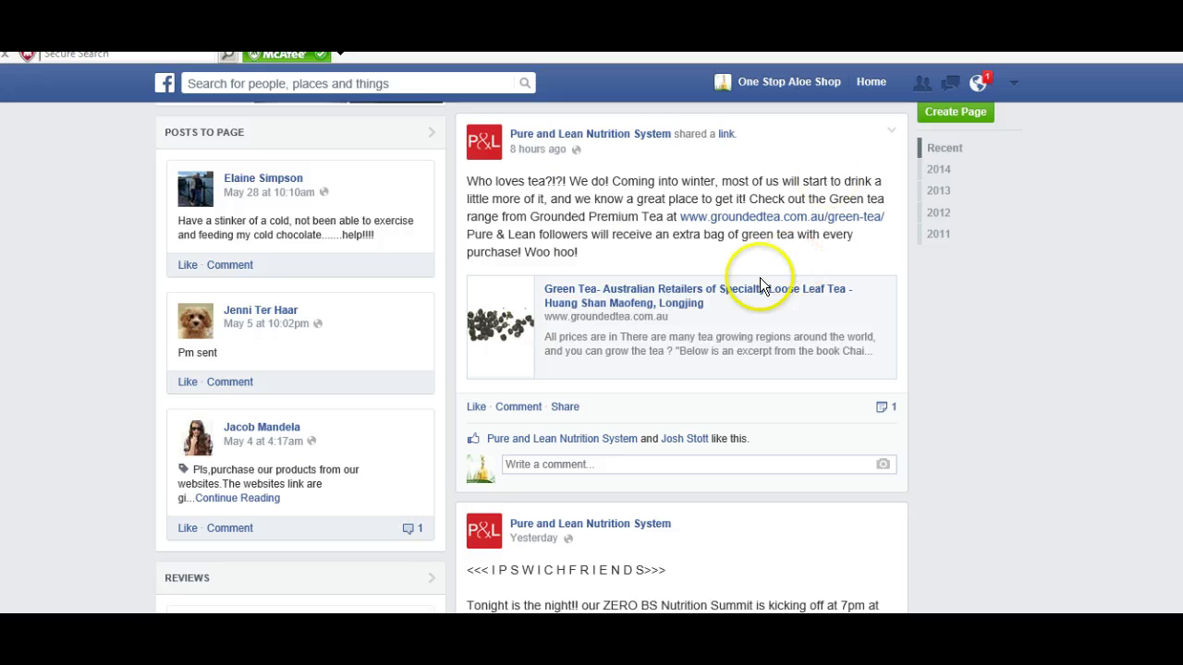
- Like the salad 'DIETS SUCK' ZERO BS post and the May 30 ZERO BS Nutrition Summit post
{"action": "scroll", "coordinate": [698, 325], "scroll_direction": "down", "scroll_amount": 1}
{"action": "scroll", "coordinate": [698, 325], "scroll_direction": "down", "scroll_amount": 10}
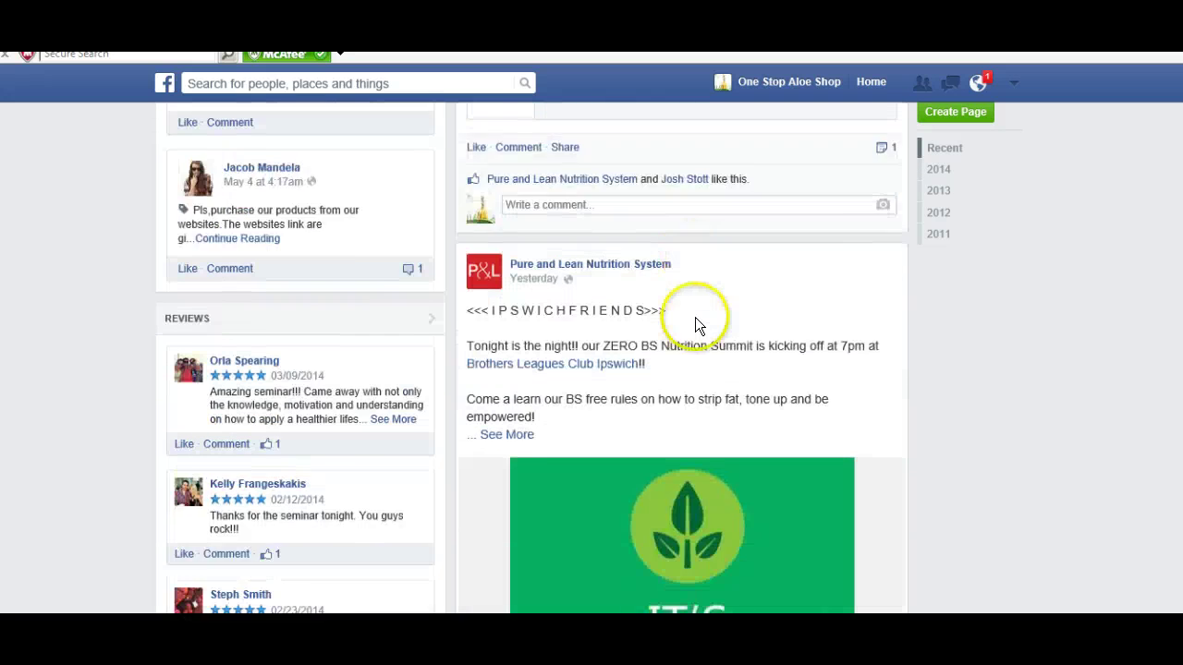
{"action": "scroll", "coordinate": [698, 325], "scroll_direction": "down", "scroll_amount": 5}
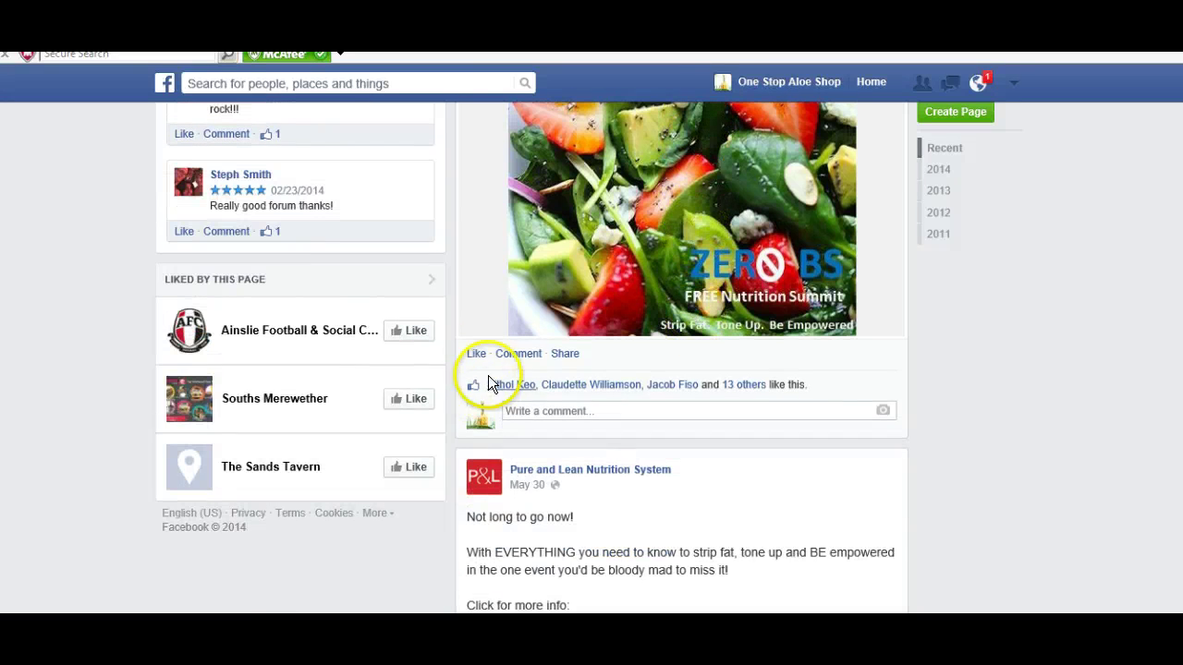
{"action": "left_click", "coordinate": [475, 353]}
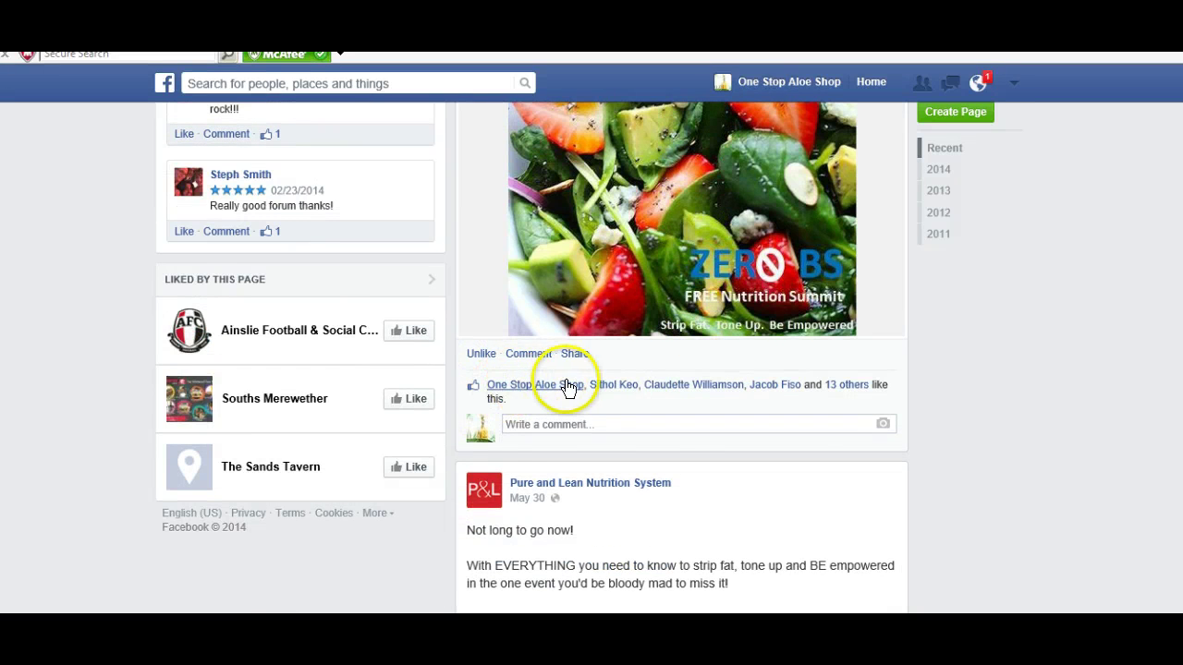
{"action": "scroll", "coordinate": [653, 430], "scroll_direction": "up", "scroll_amount": 3}
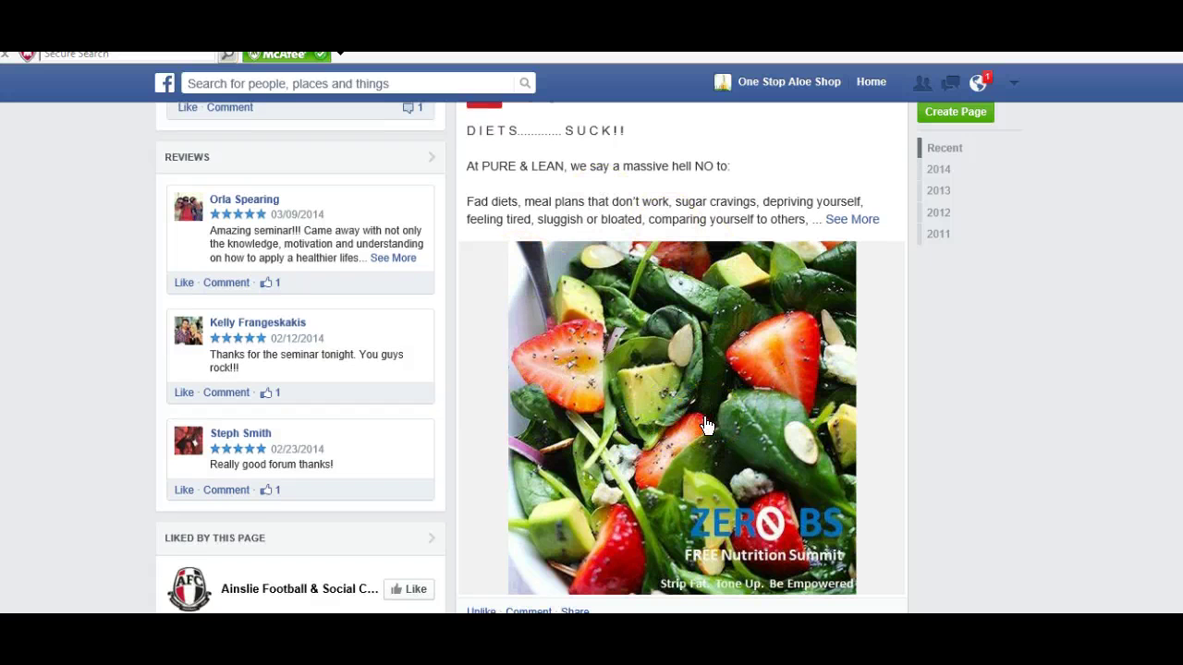
{"action": "scroll", "coordinate": [702, 420], "scroll_direction": "down", "scroll_amount": 8}
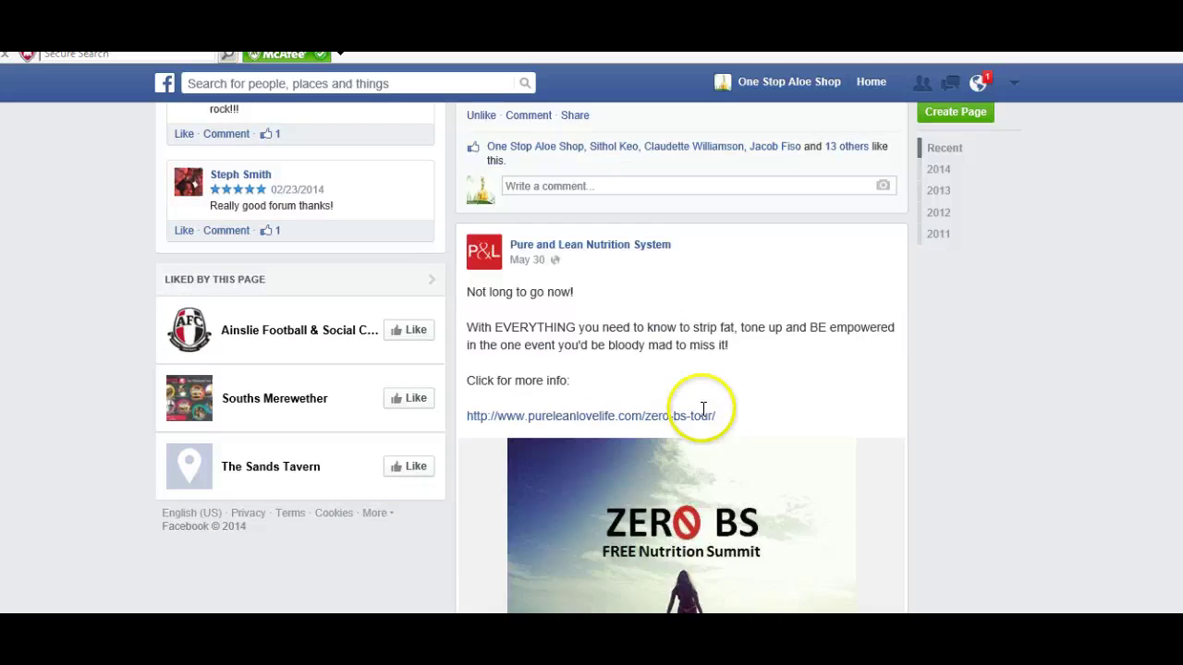
{"action": "scroll", "coordinate": [702, 408], "scroll_direction": "down", "scroll_amount": 4}
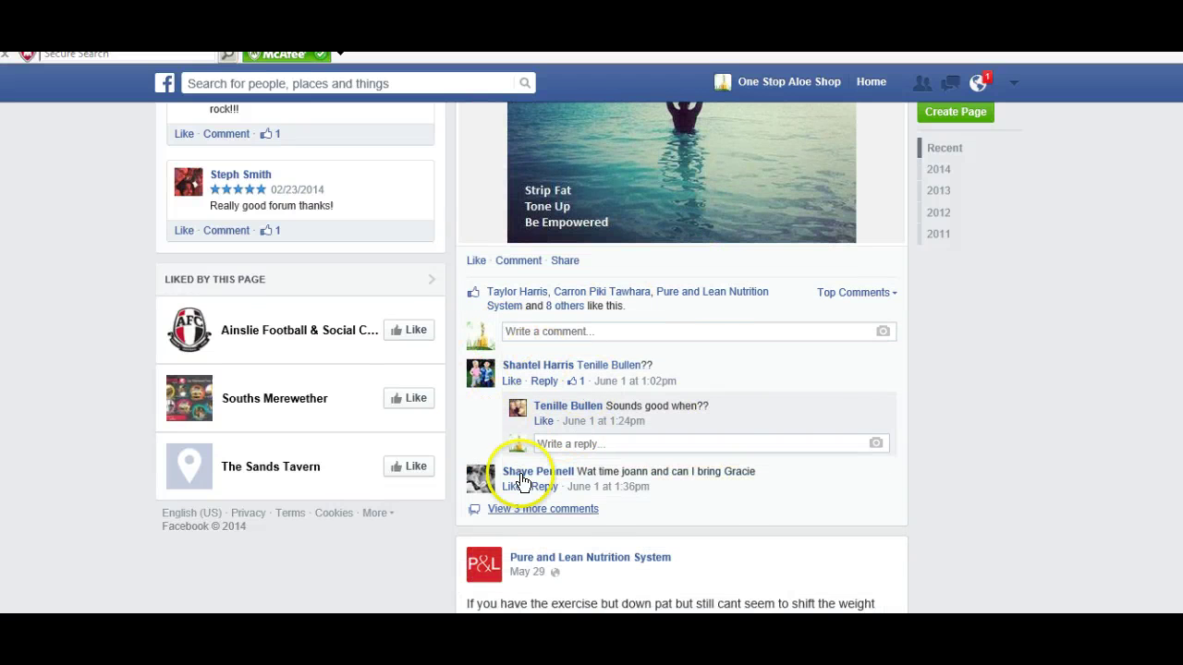
{"action": "left_click", "coordinate": [475, 263]}
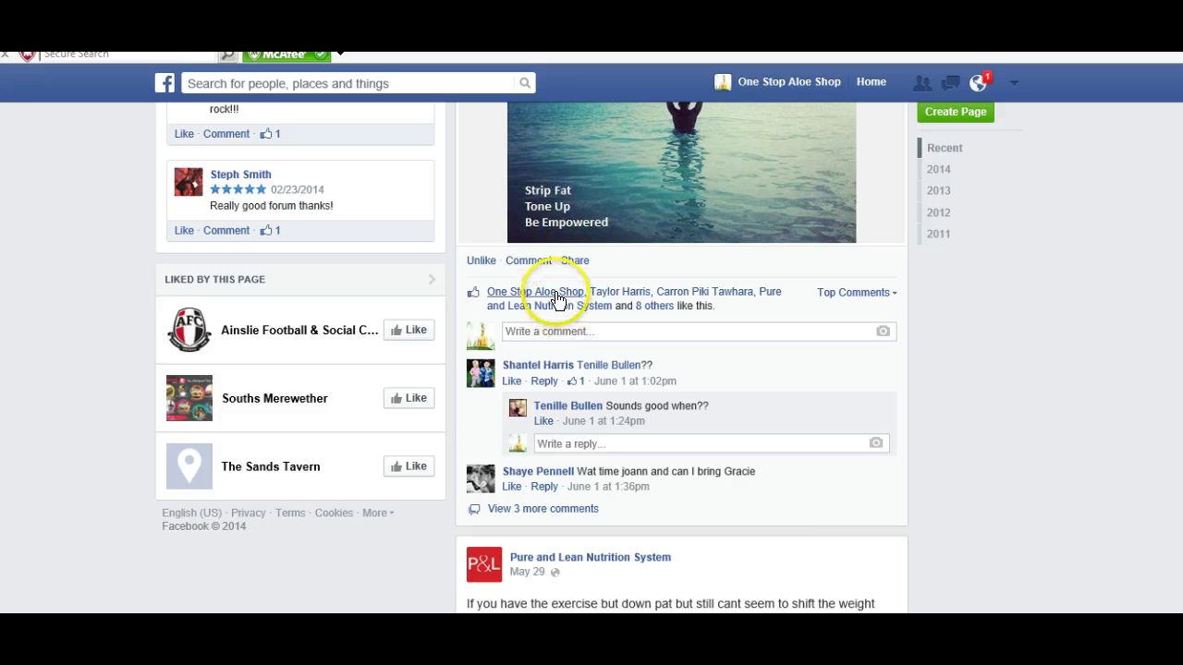
{"action": "mouse_move", "coordinate": [559, 296]}
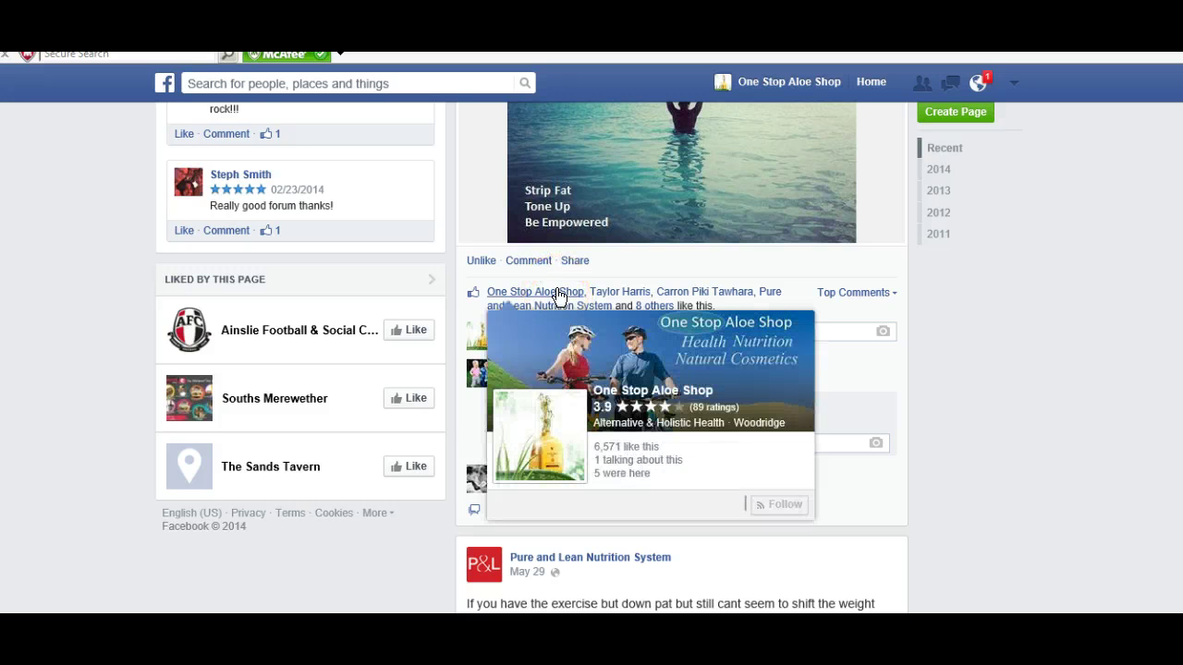
{"action": "left_click", "coordinate": [553, 305]}
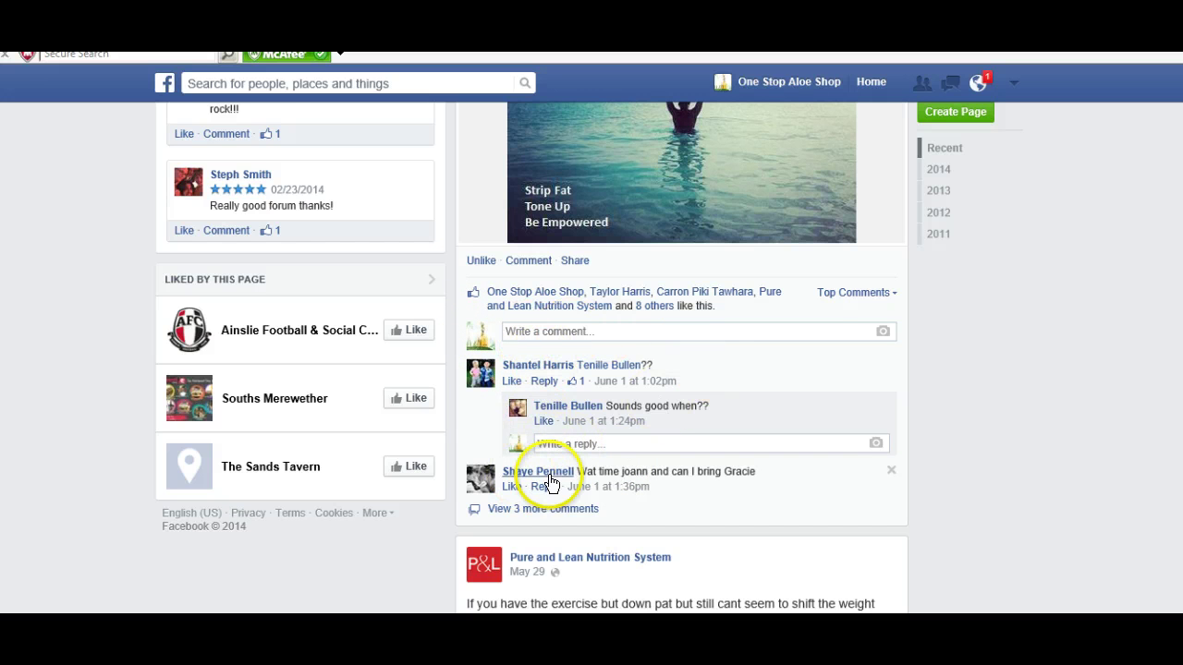
{"action": "mouse_move", "coordinate": [552, 475]}
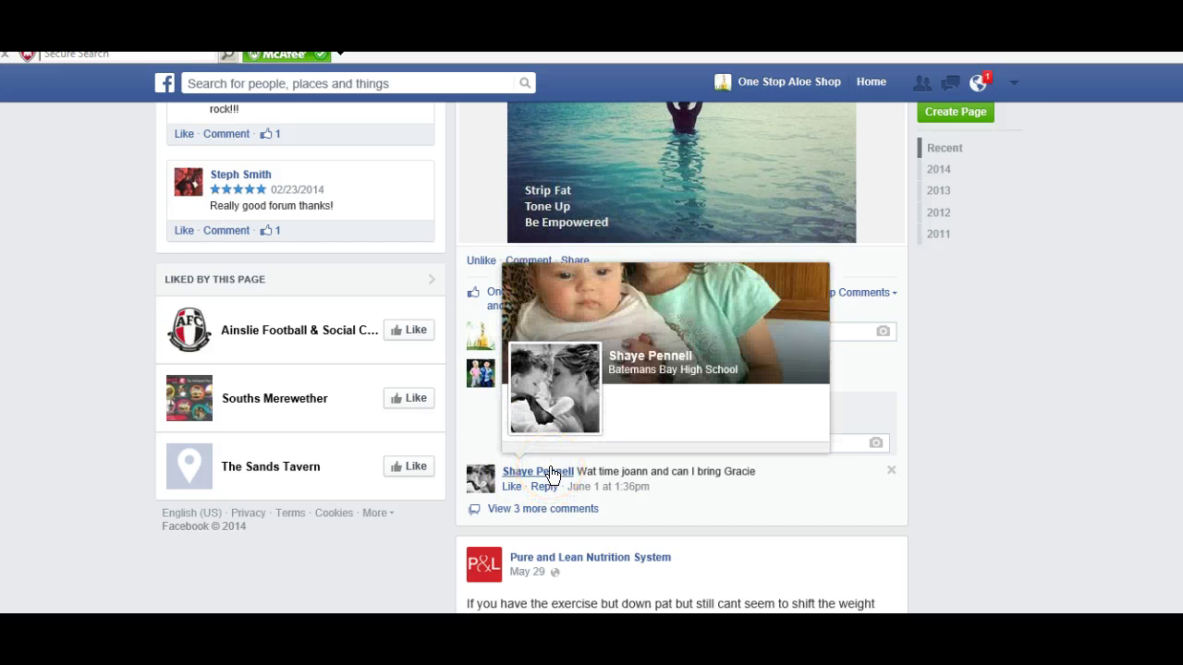
{"action": "scroll", "coordinate": [744, 454], "scroll_direction": "up", "scroll_amount": 6}
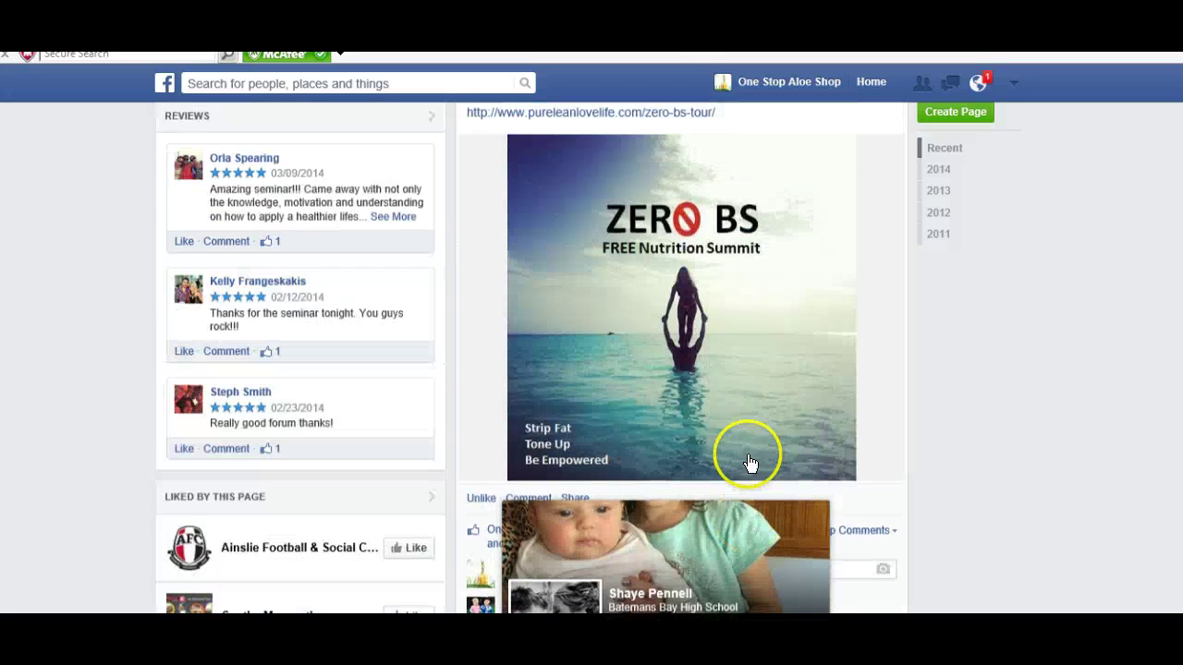
{"action": "scroll", "coordinate": [750, 462], "scroll_direction": "up", "scroll_amount": 3}
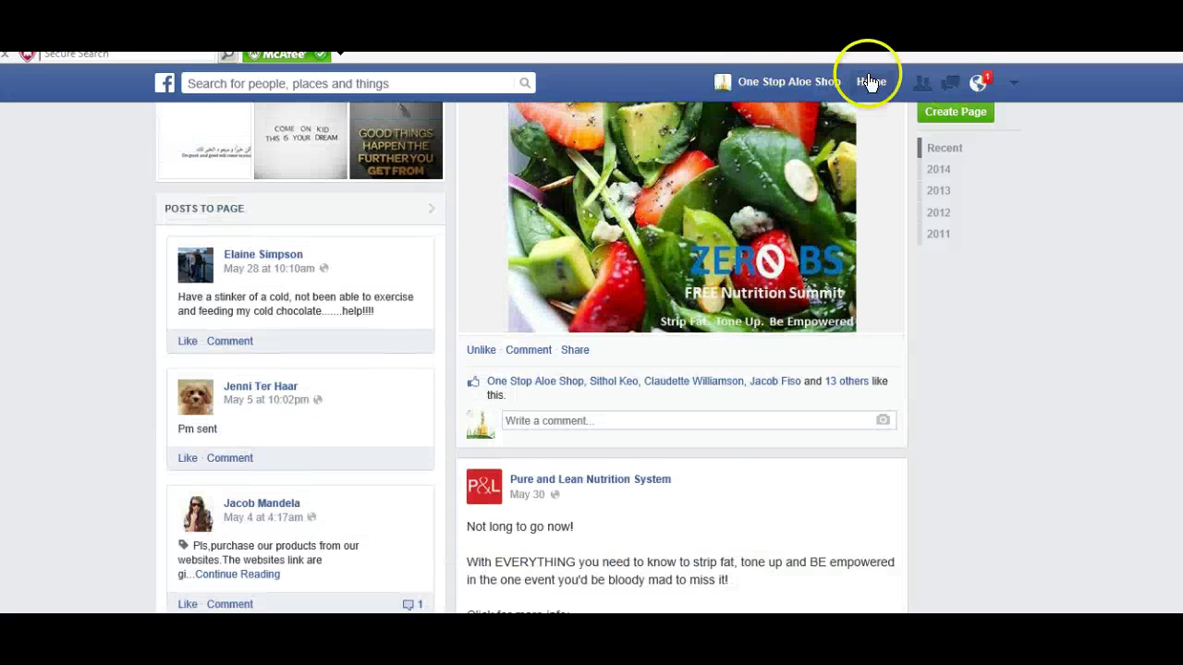
- Return to the One Stop Aloe Shop Page timeline and open the account menu of identities
{"action": "left_click", "coordinate": [805, 84]}
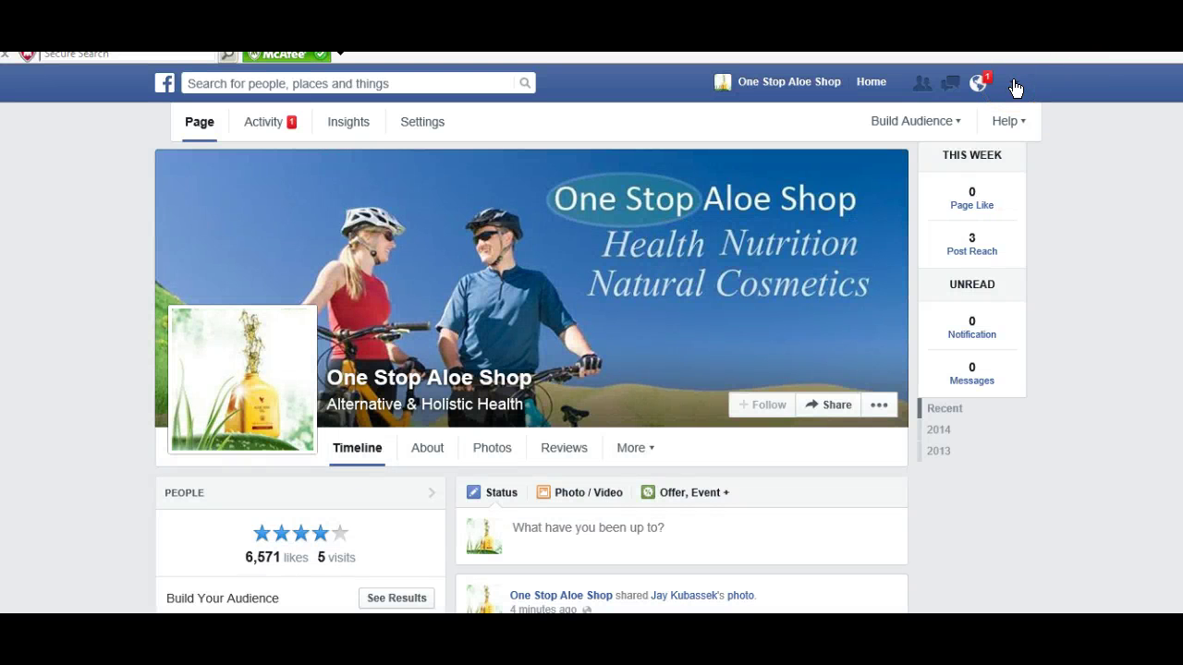
{"action": "left_click", "coordinate": [1014, 84]}
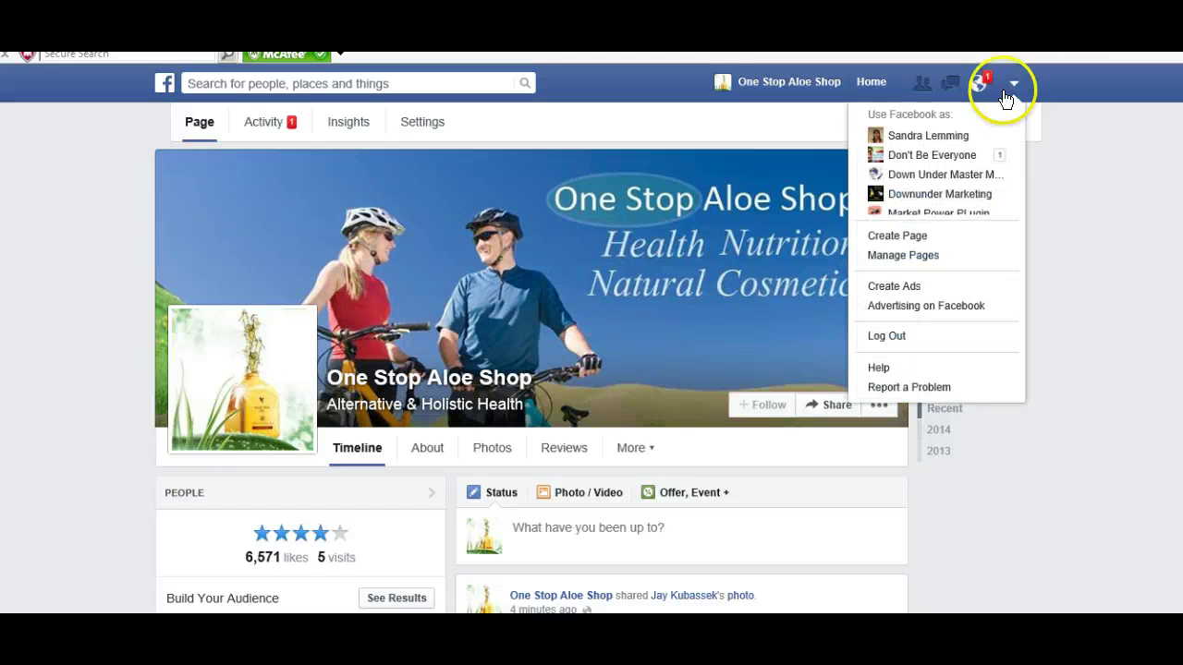